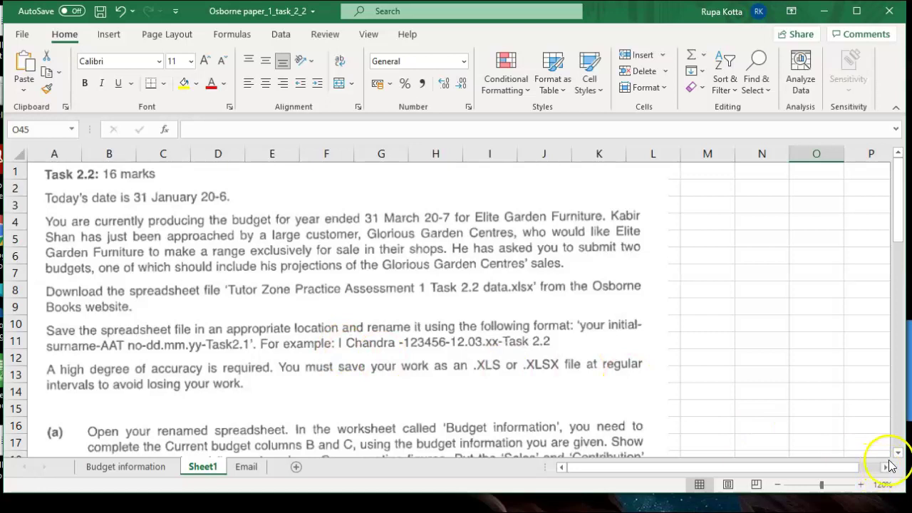
- Read parts (a) and (b) of the Task 2.2 brief and display the Budget information sheet at 120% zoom
click(899, 454)
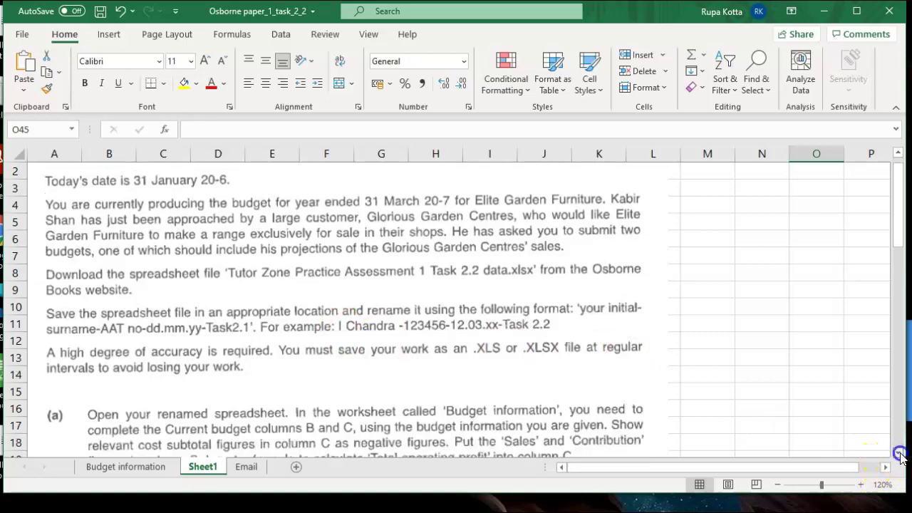
scroll(900, 453, down, 9)
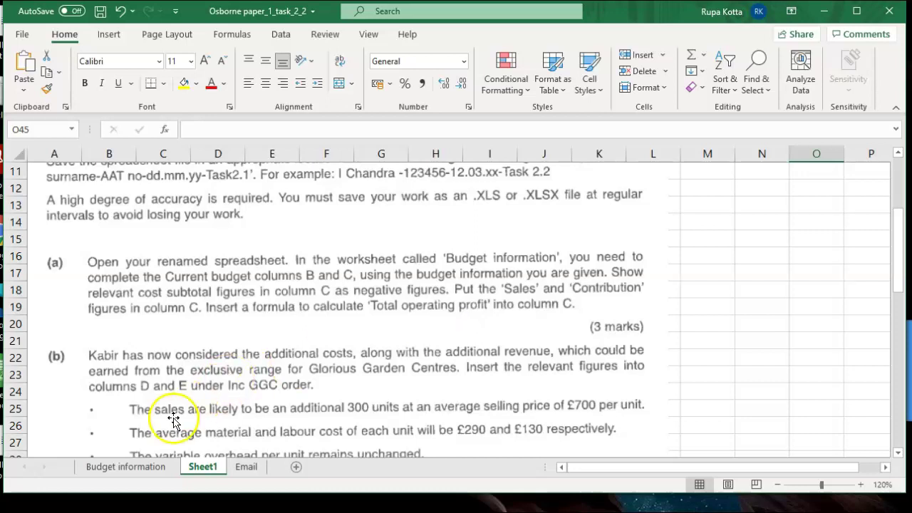
click(137, 467)
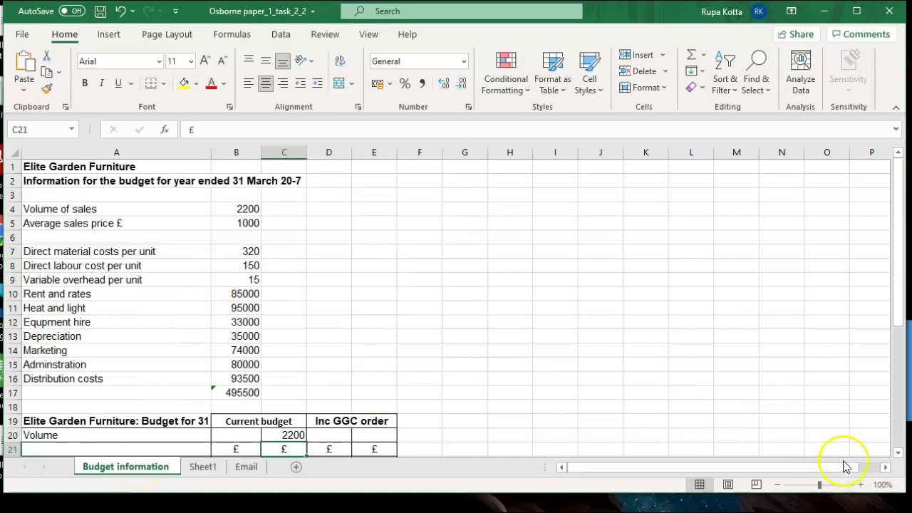
click(861, 485)
click(861, 484)
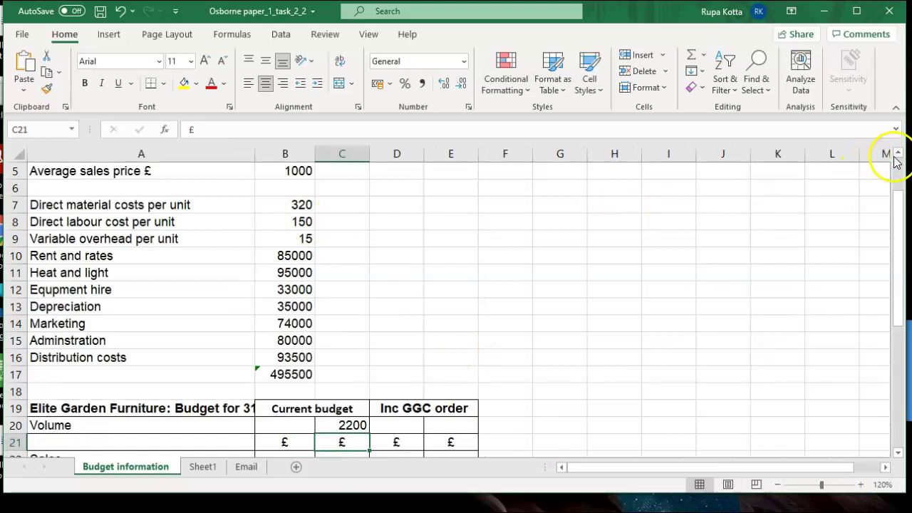
- Examine the budget input figures and the Current budget and Inc GGC order table on the Budget information sheet
click(897, 153)
click(897, 153)
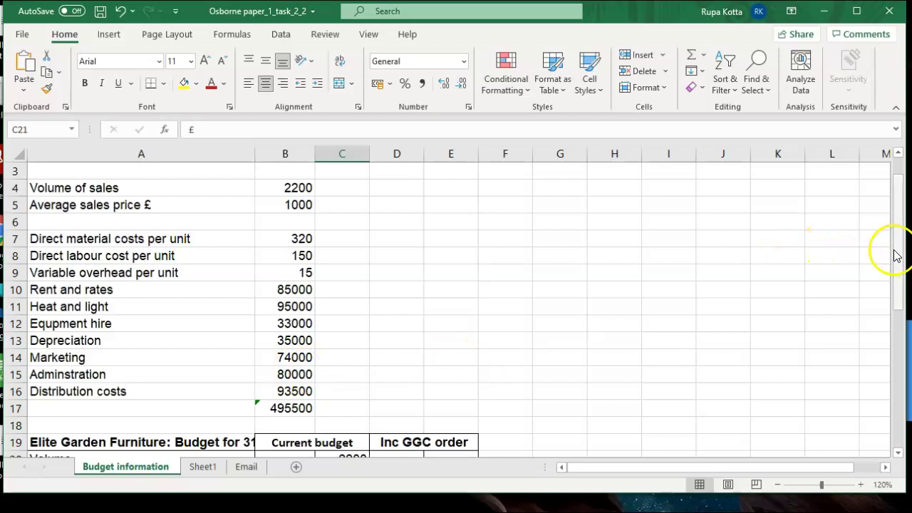
drag(898, 256, 907, 383)
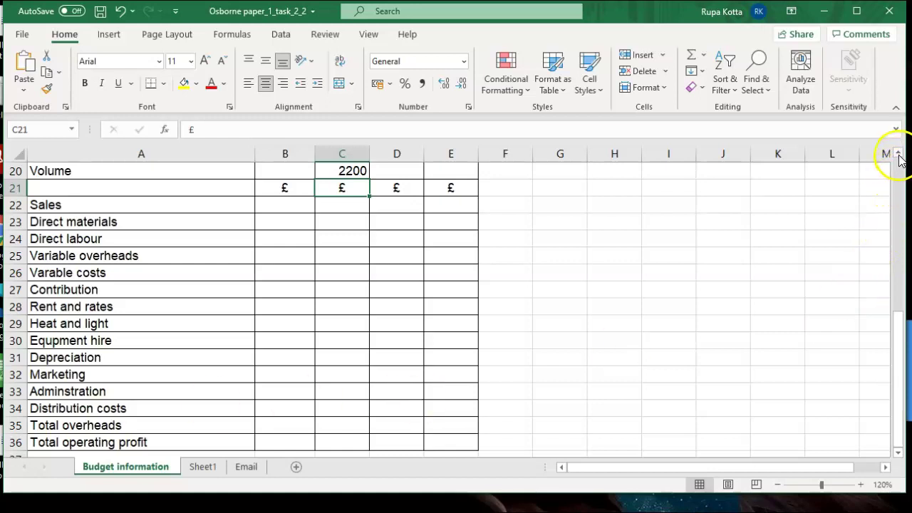
drag(899, 157, 899, 157)
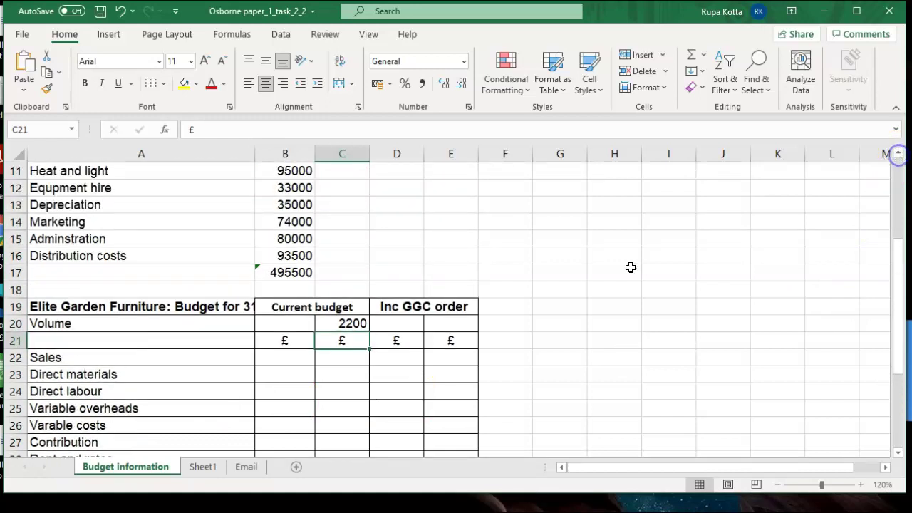
click(899, 157)
click(898, 157)
drag(898, 157, 899, 157)
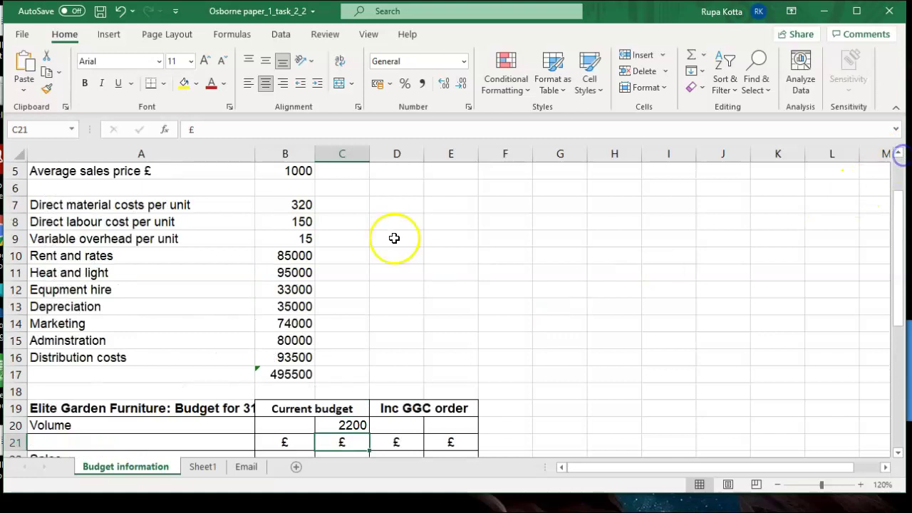
click(898, 158)
click(898, 158)
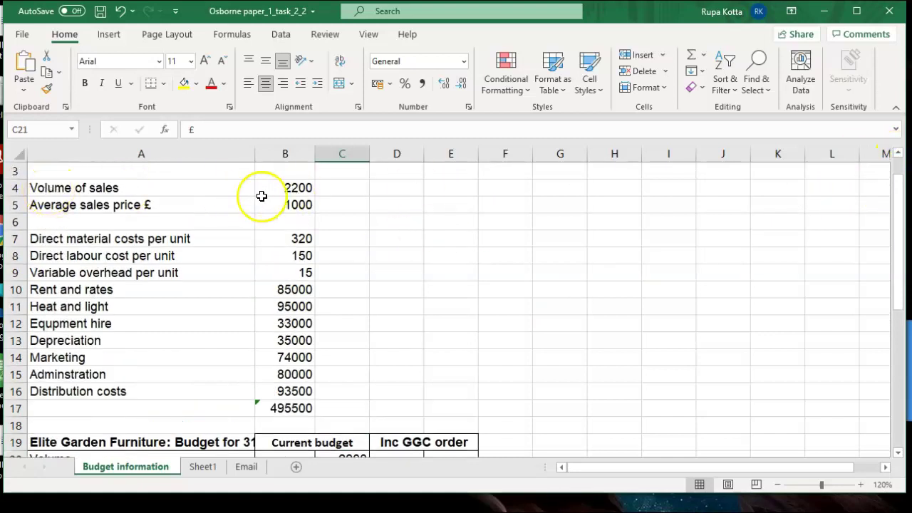
- Calculate the Current budget Sales in C22 as volume times average sales price with the formula =B4*B5
click(899, 454)
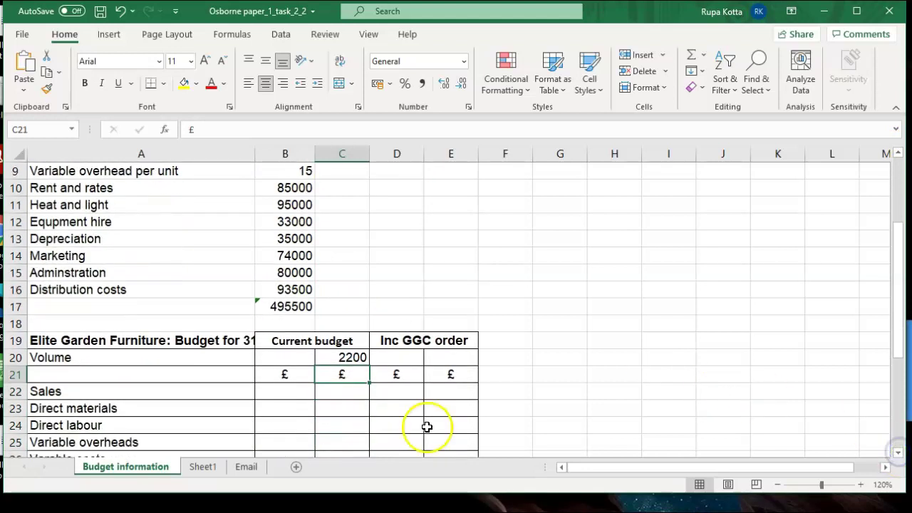
click(326, 397)
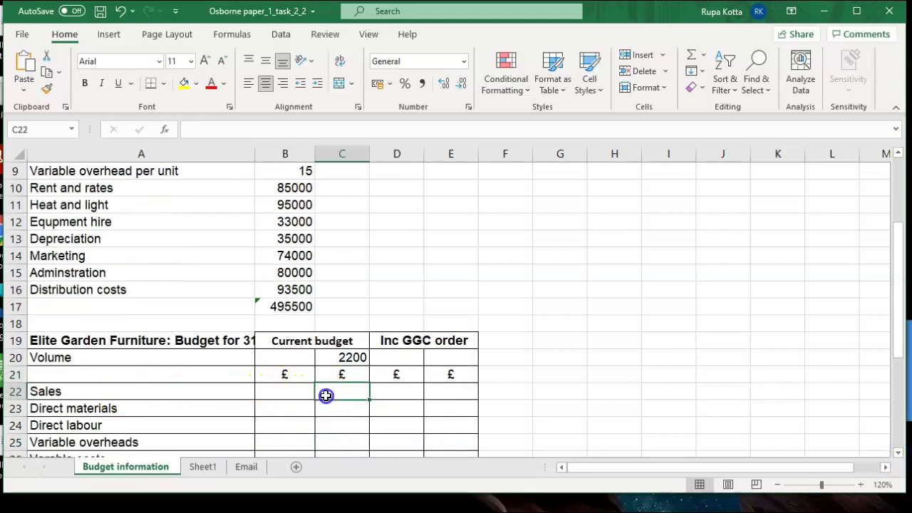
text(=)
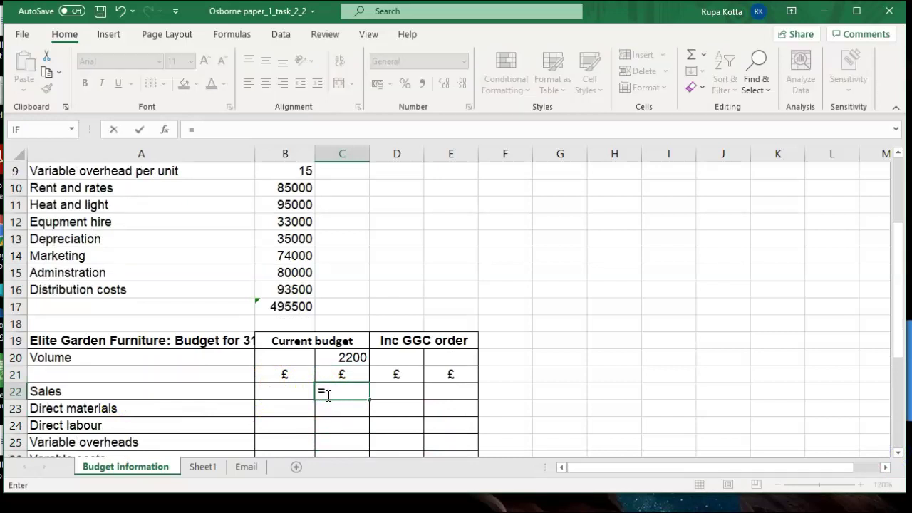
click(897, 153)
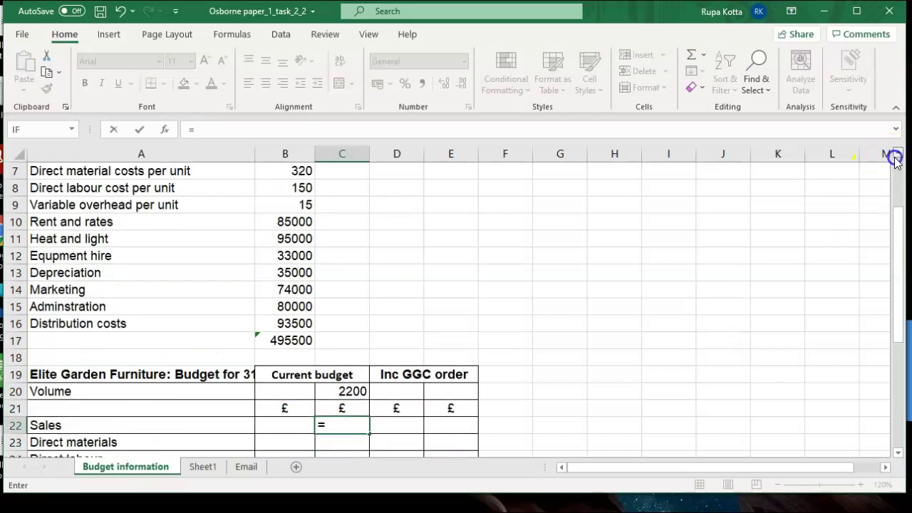
click(898, 156)
click(898, 155)
click(897, 155)
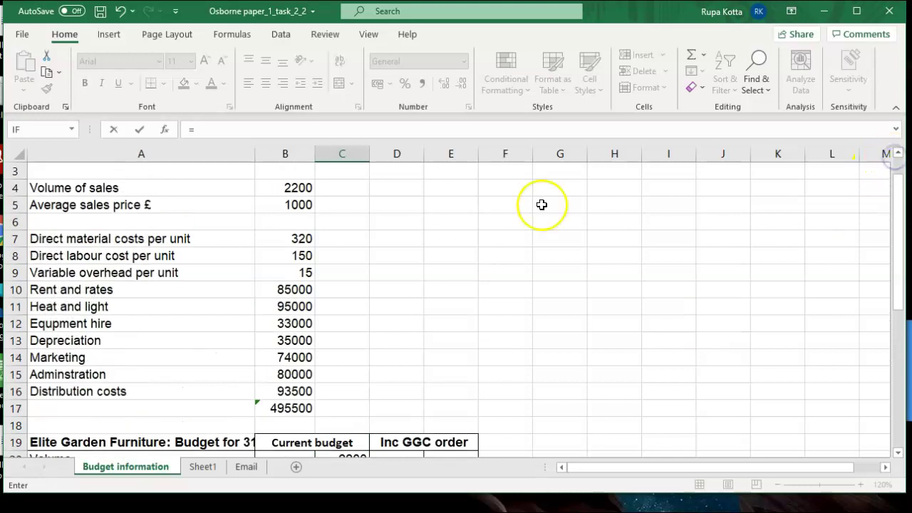
click(293, 186)
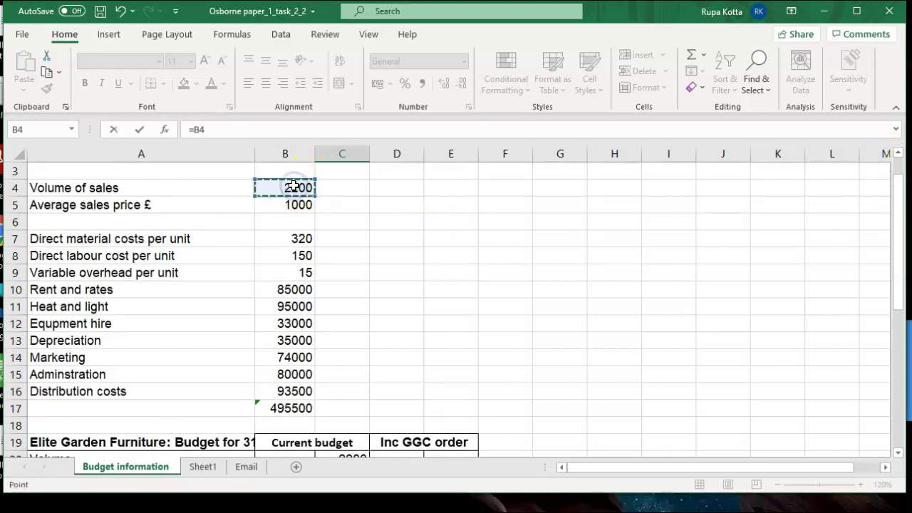
click(291, 204)
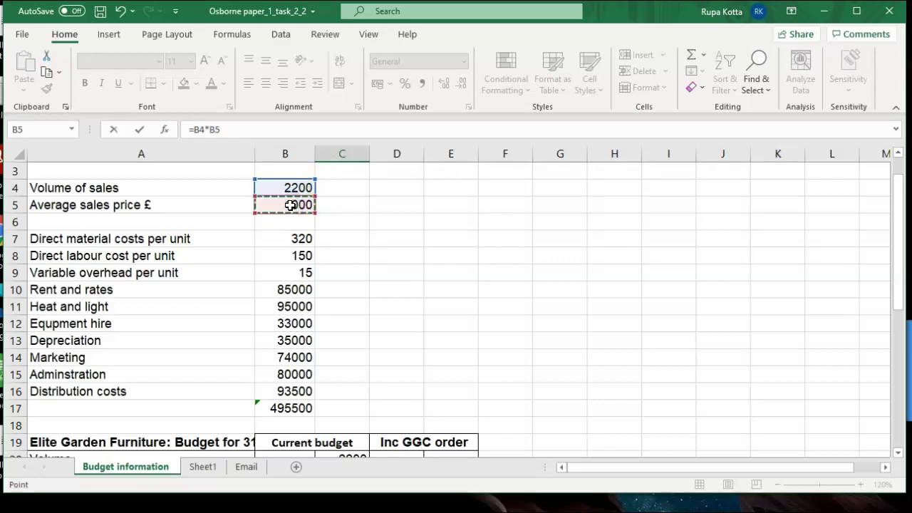
key(Return)
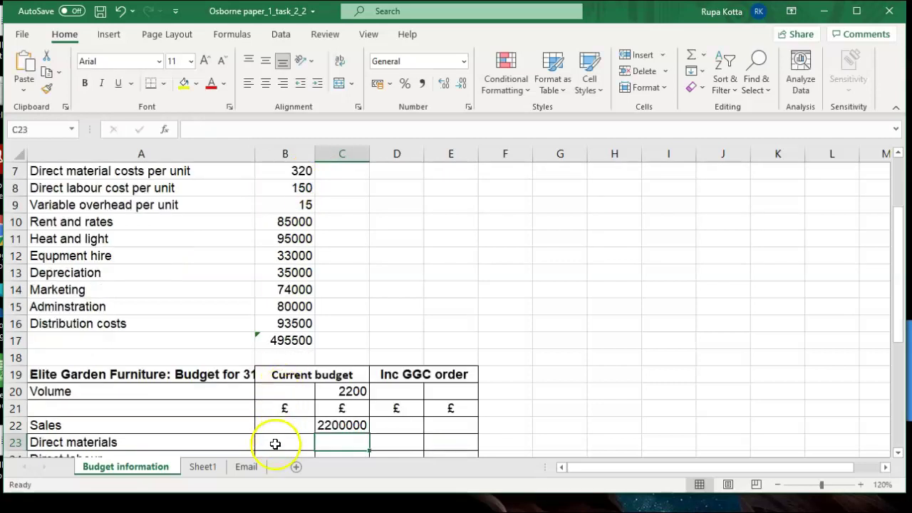
- Calculate the Current budget Direct materials in B23 as volume times material cost per unit with =B4*B7
click(275, 444)
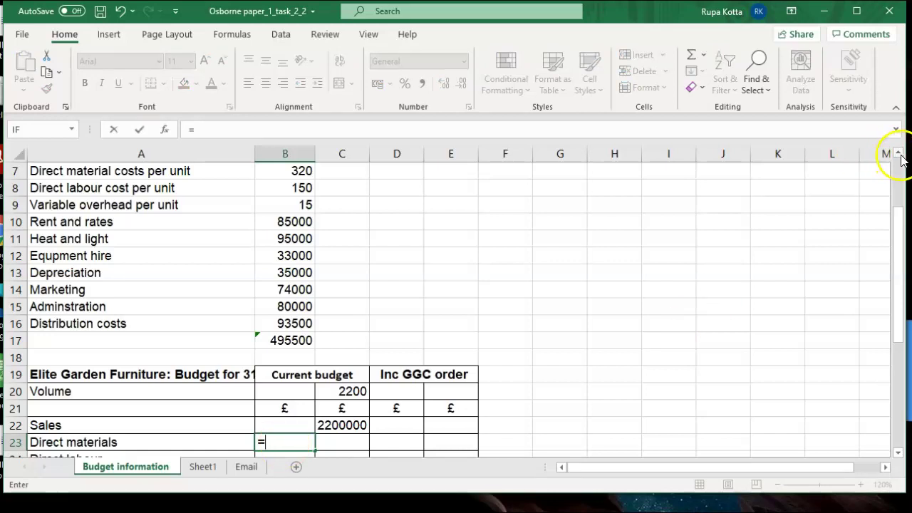
scroll(898, 156, up, 2)
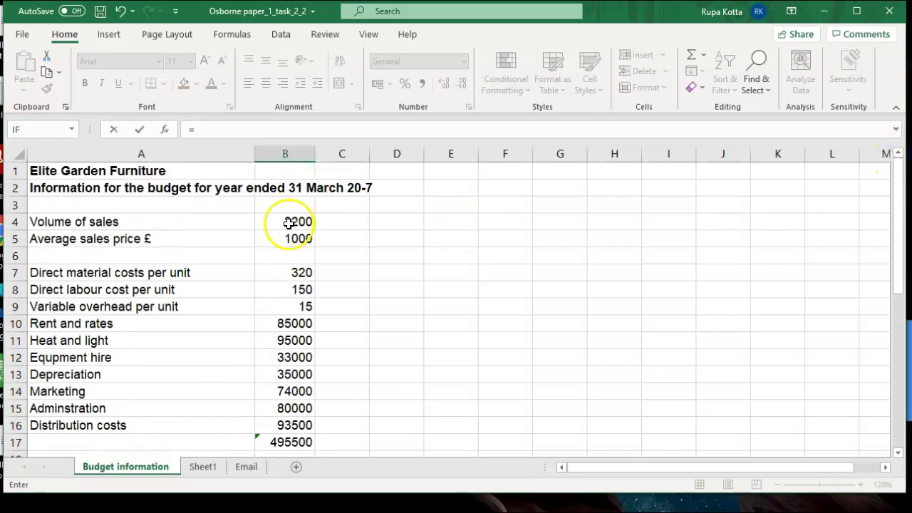
click(290, 222)
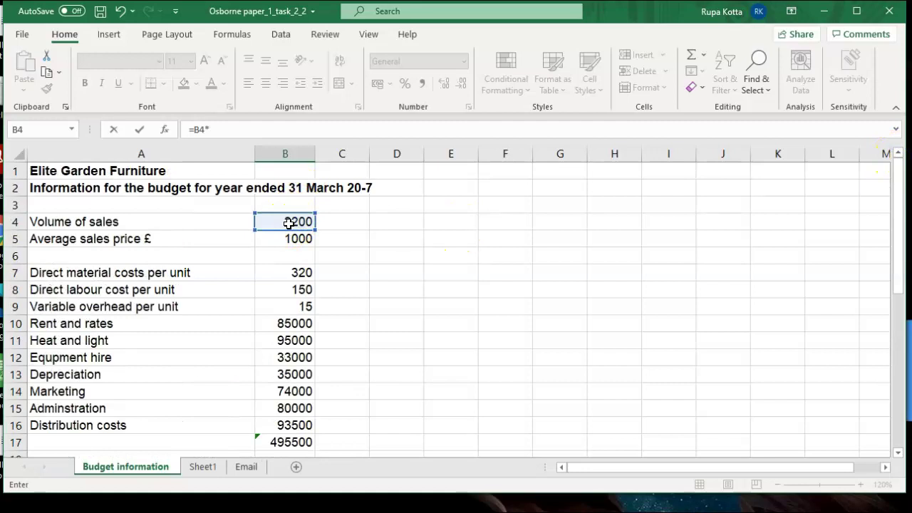
click(279, 272)
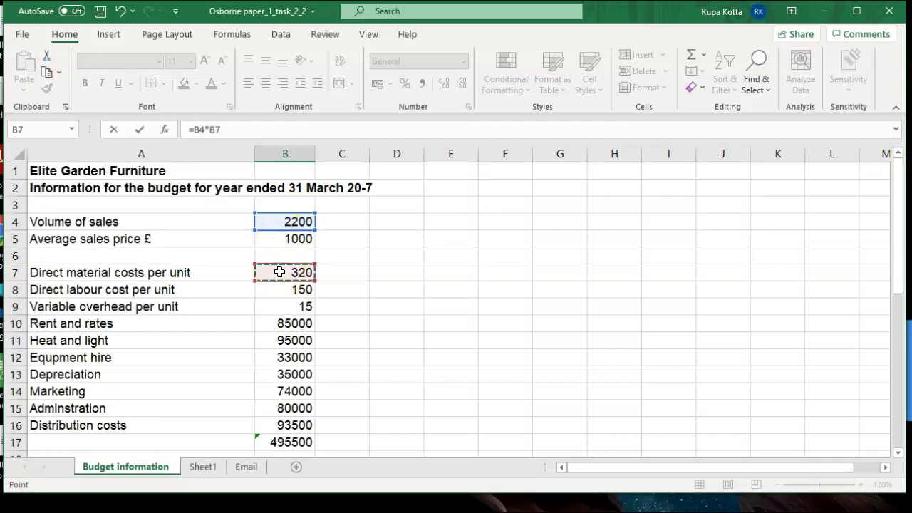
key(Return)
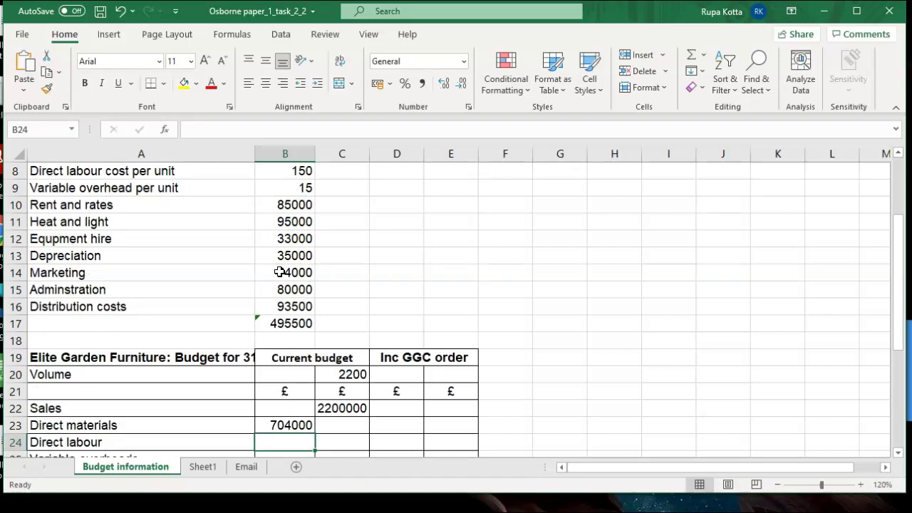
- Calculate the Current budget Direct labour in B24 as volume times labour cost per unit with =B4*B8
text(=)
drag(899, 283, 903, 226)
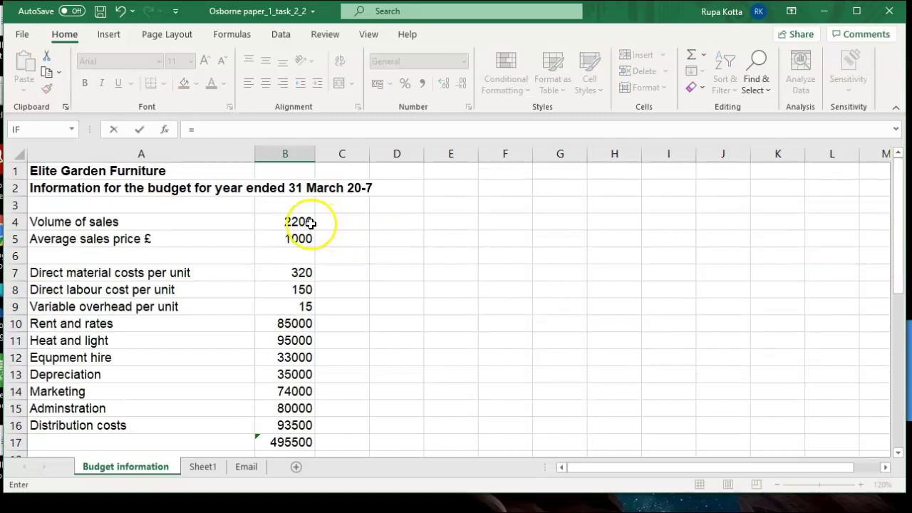
click(308, 223)
text(*)
click(288, 294)
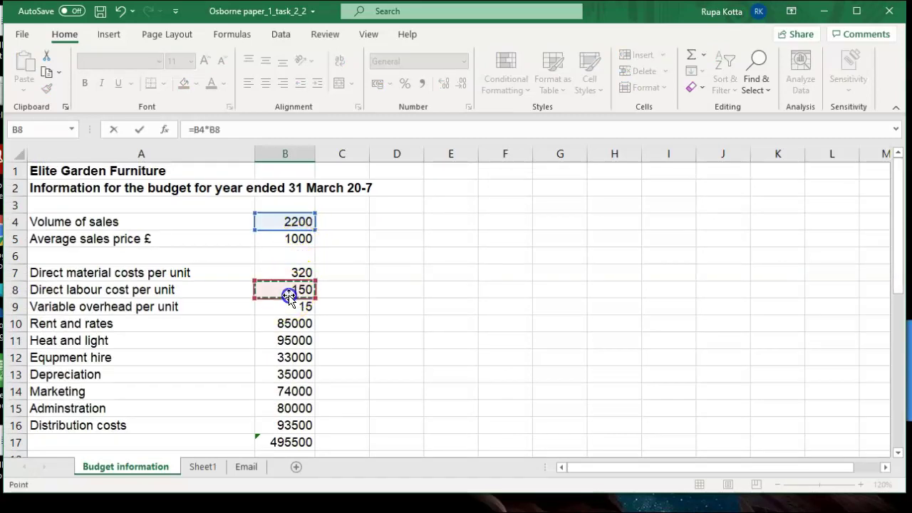
key(Return)
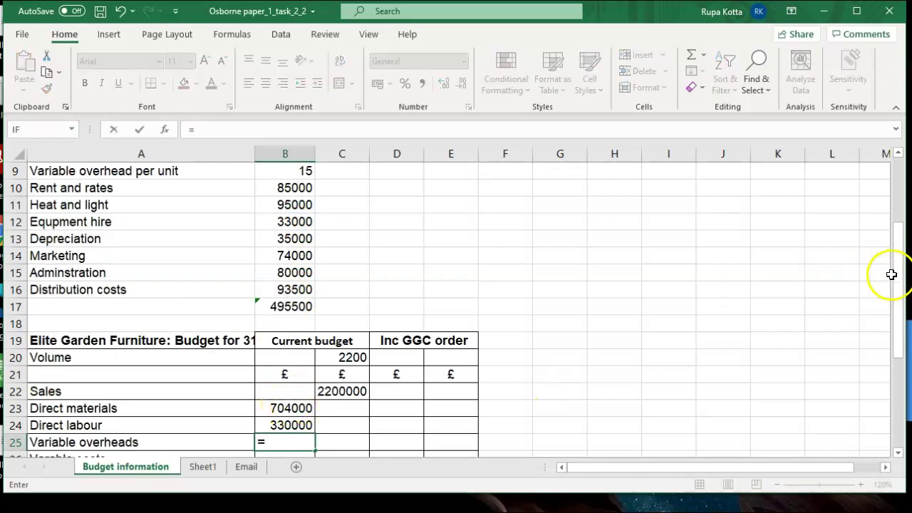
- Calculate the Current budget Variable overheads in B25 as volume times variable overhead per unit with =B4*B9
drag(899, 287, 890, 216)
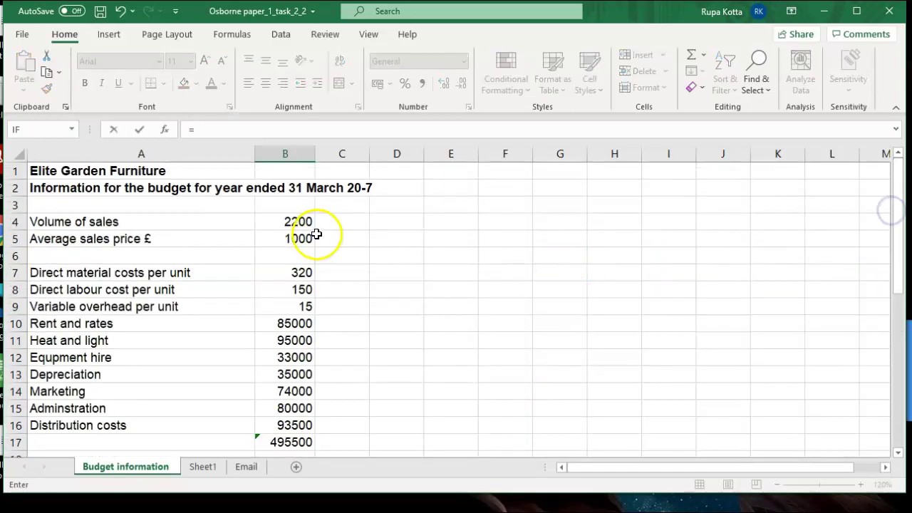
click(292, 223)
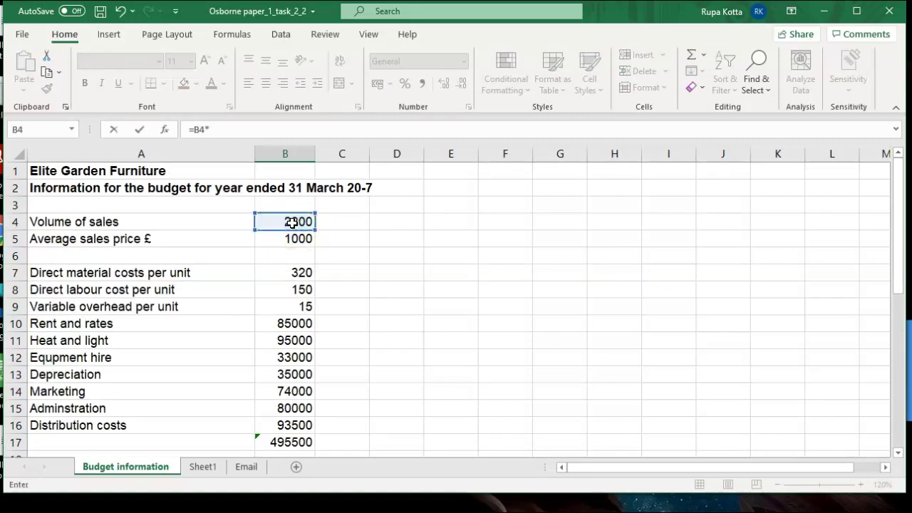
click(283, 308)
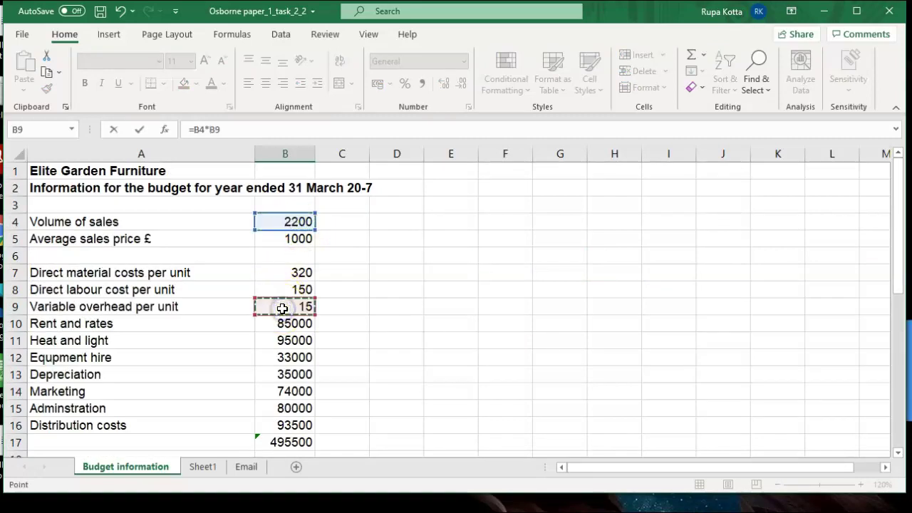
key(Return)
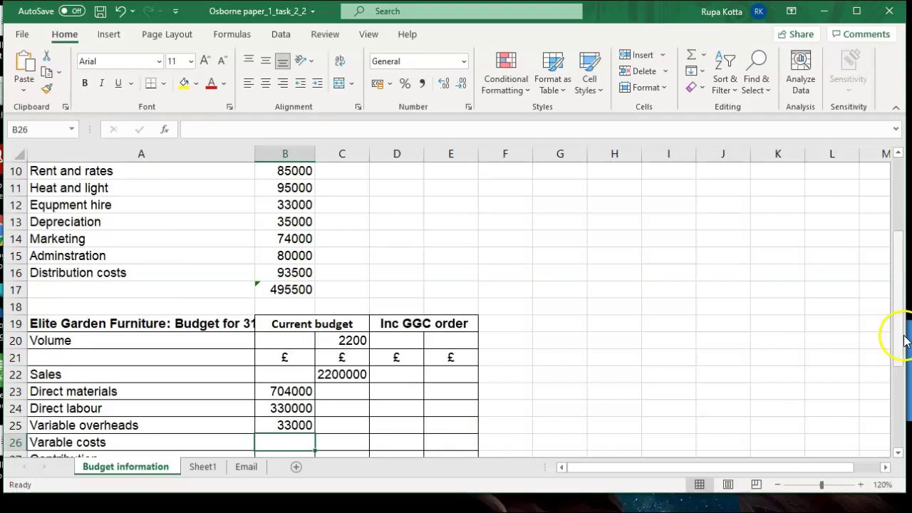
- Enter the variable costs subtotal as a negative figure in C26 with the formula =-SUM(B23:B25)
drag(899, 341, 900, 368)
click(337, 373)
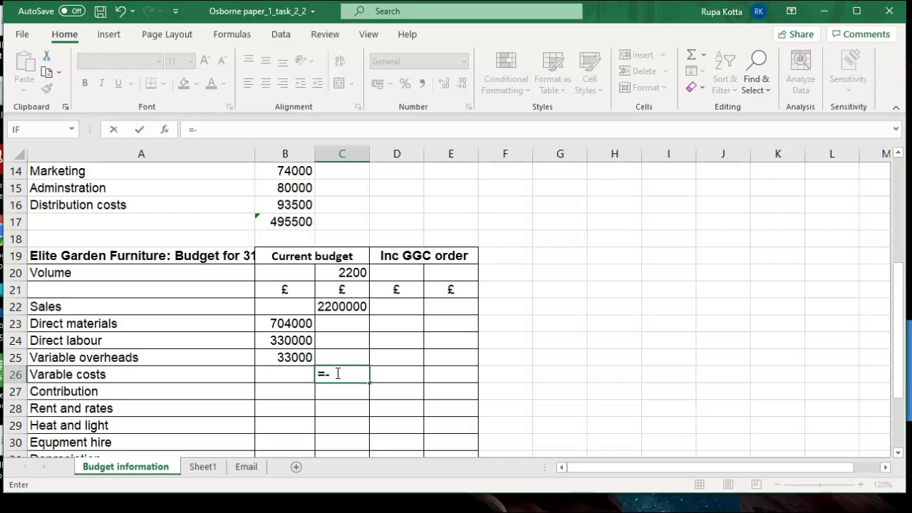
text(sum()
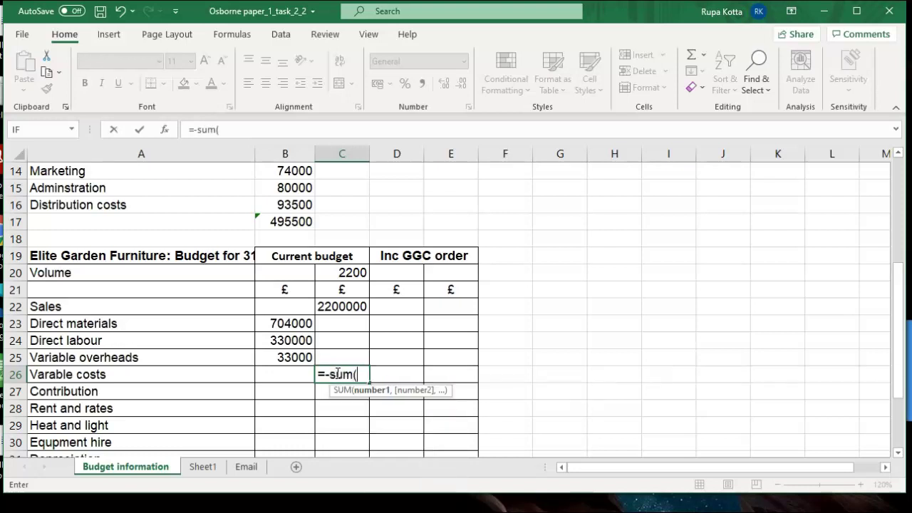
drag(296, 324, 299, 358)
text())
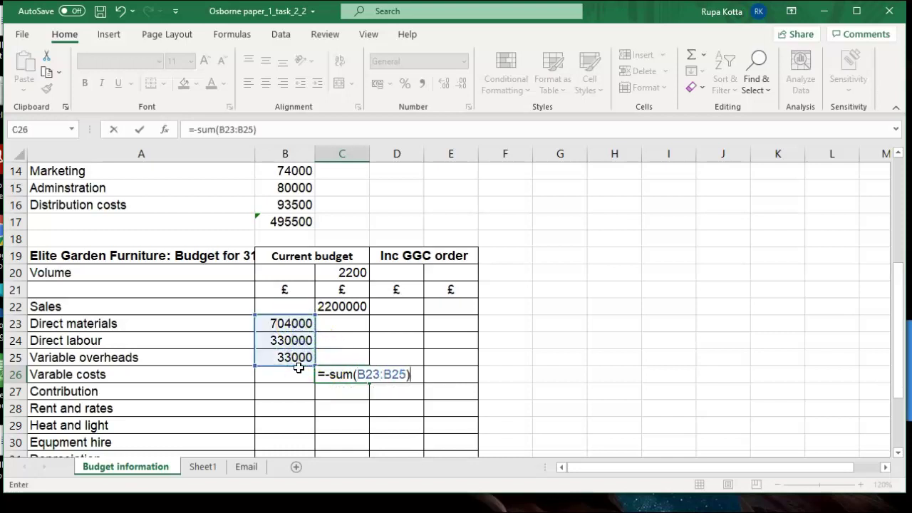
key(Return)
click(320, 390)
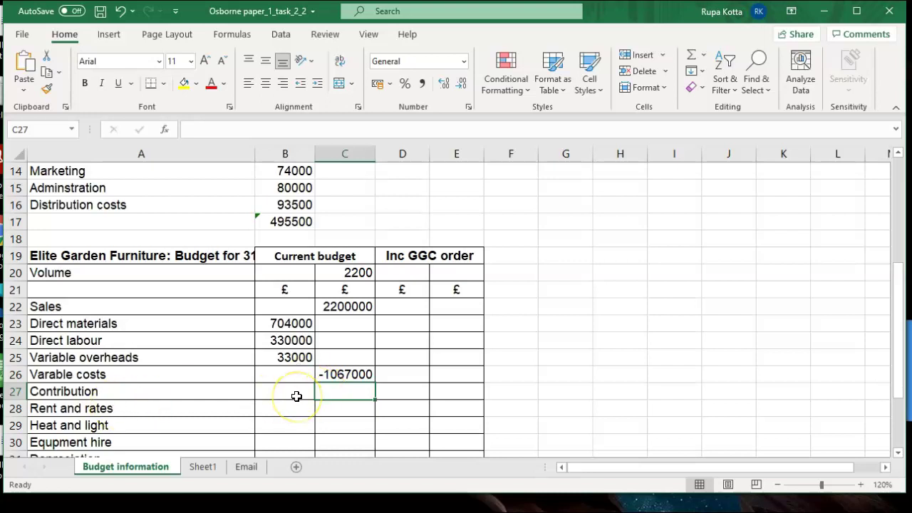
text(=)
click(337, 307)
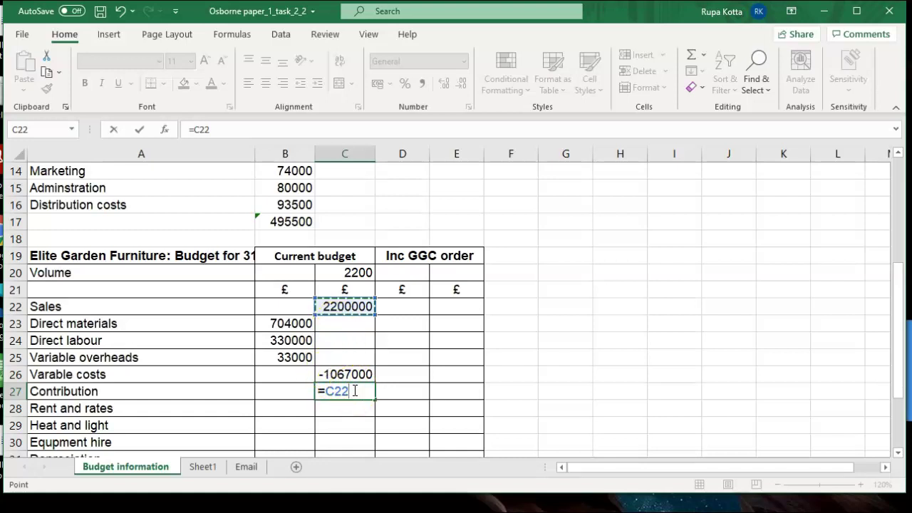
key(BackSpace)
key(BackSpace)
key(BackSpace)
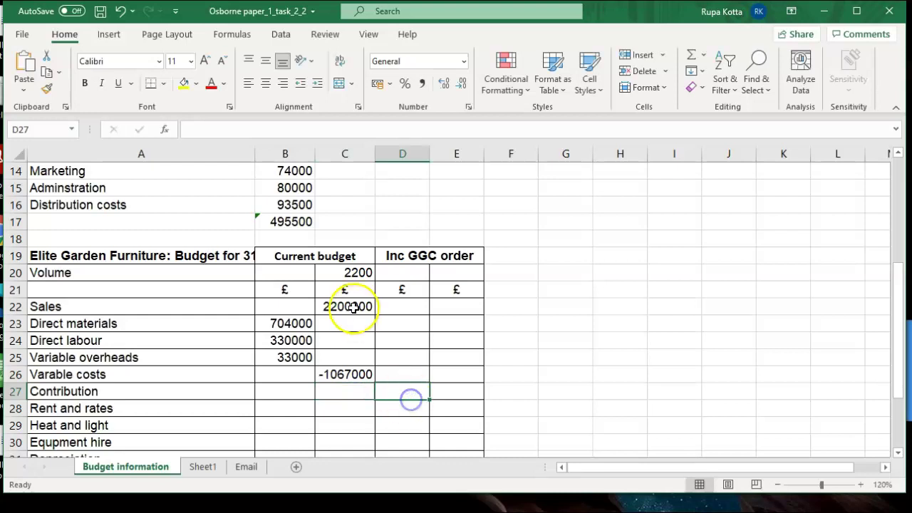
- Calculate the Current budget Contribution in C27 by summing C22:C26 with AutoSum
drag(356, 306, 354, 393)
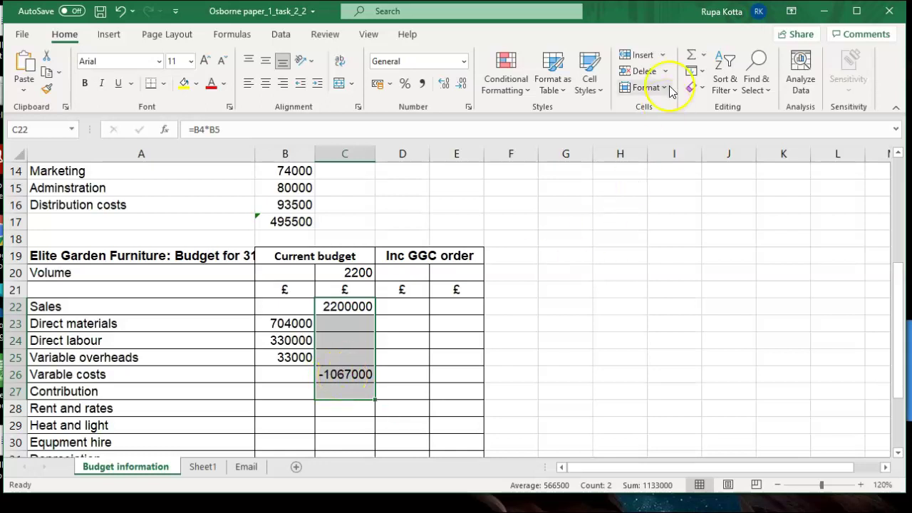
click(692, 58)
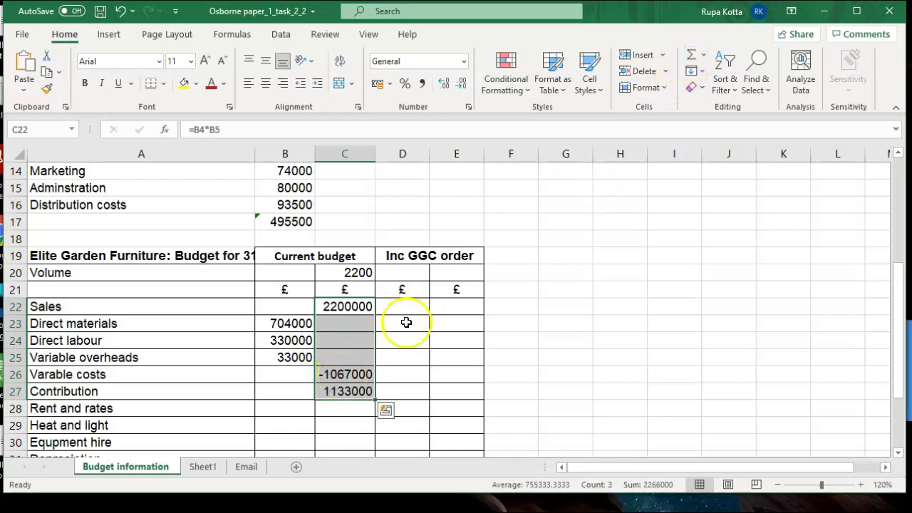
click(282, 422)
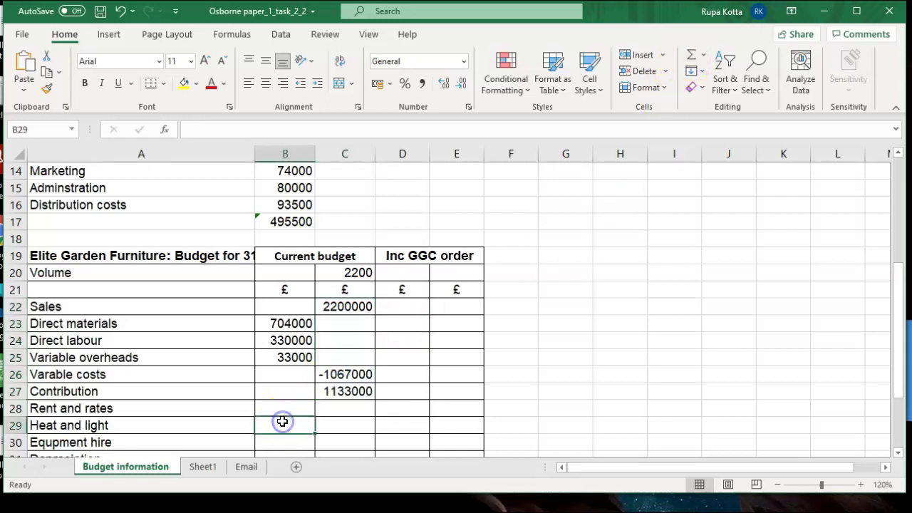
- Change the font colour of the variable costs figure in C26 to standard red
click(353, 377)
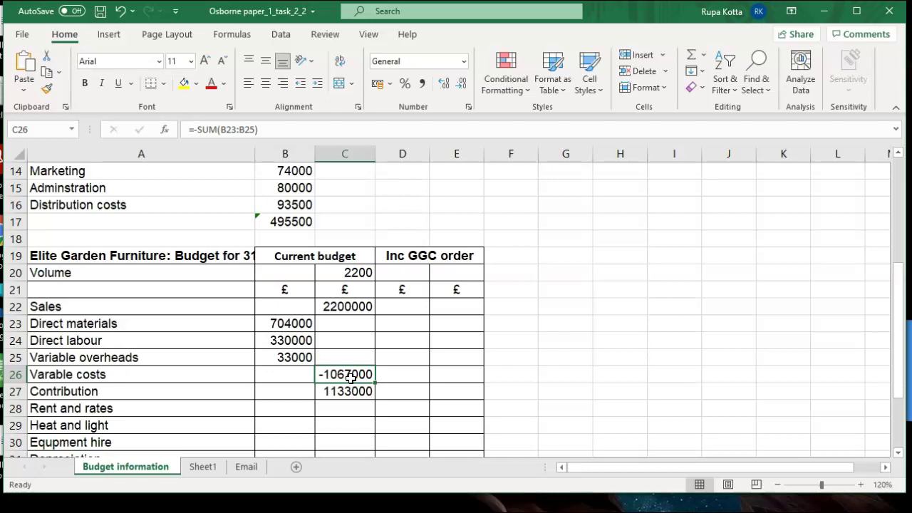
right_click(351, 379)
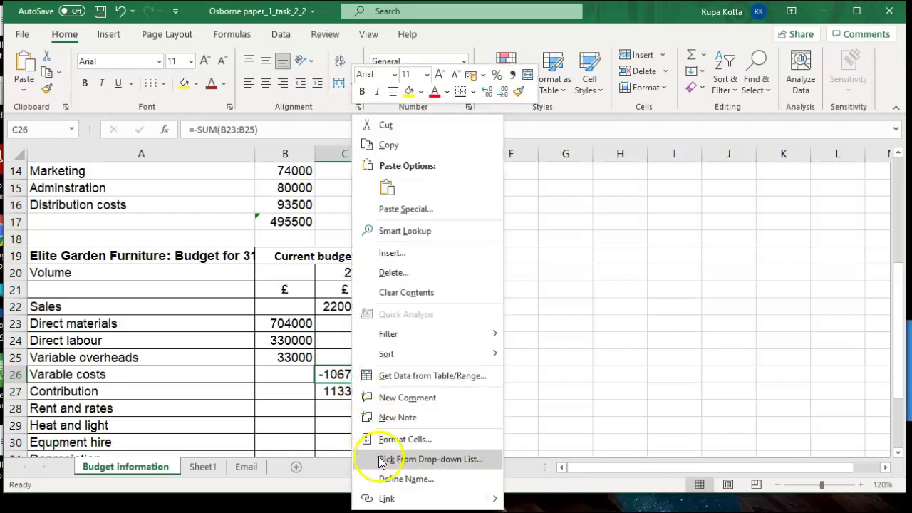
click(394, 441)
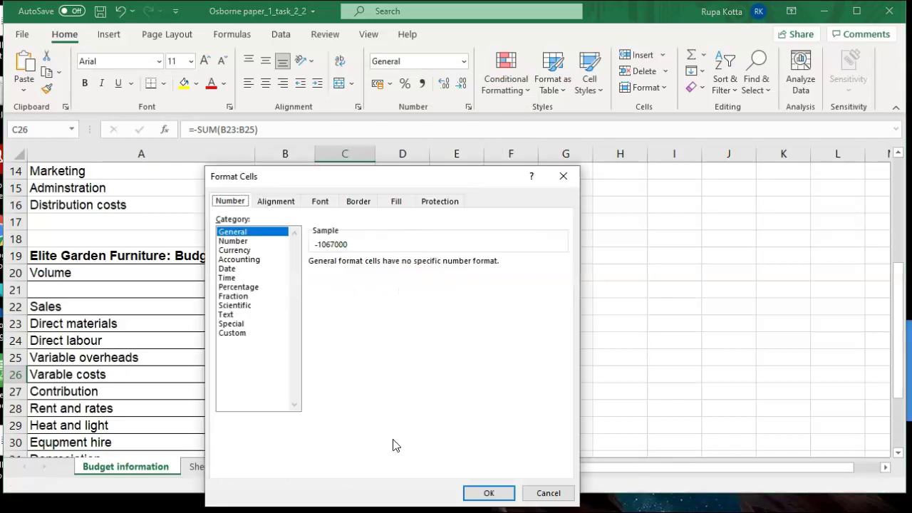
click(323, 202)
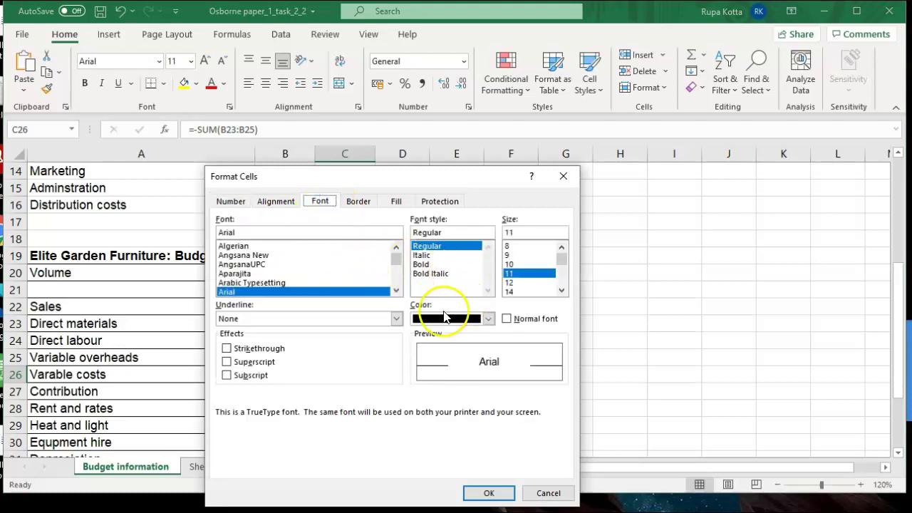
click(488, 320)
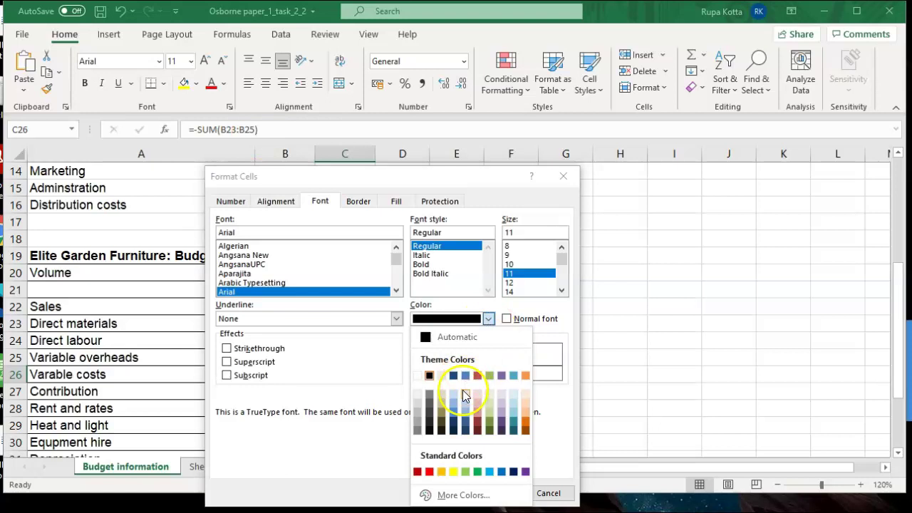
click(431, 471)
click(487, 493)
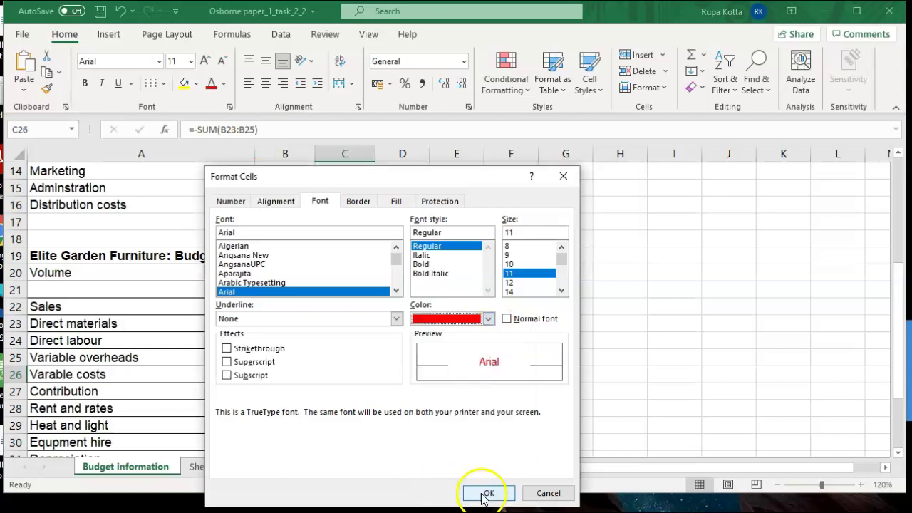
click(643, 312)
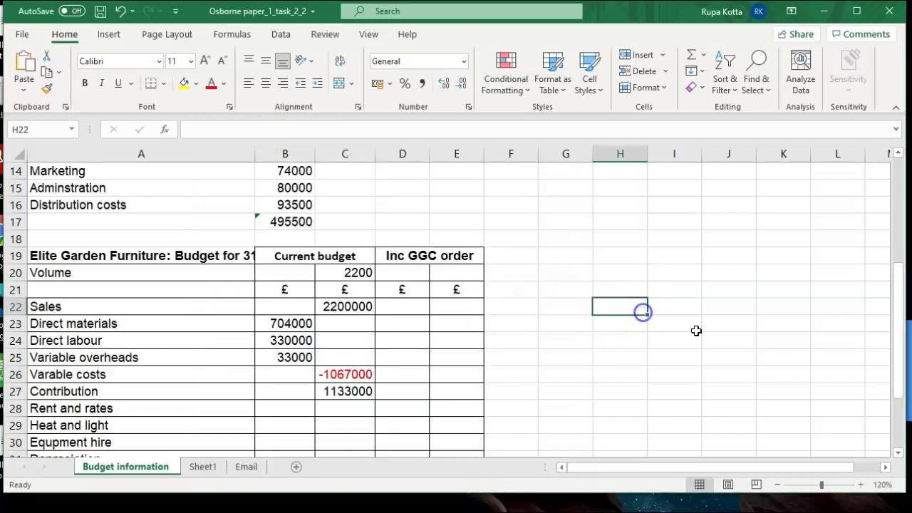
- Link the Current budget Rent and rates in B28 to the source figure with =B10
click(899, 453)
click(900, 454)
click(900, 454)
click(901, 454)
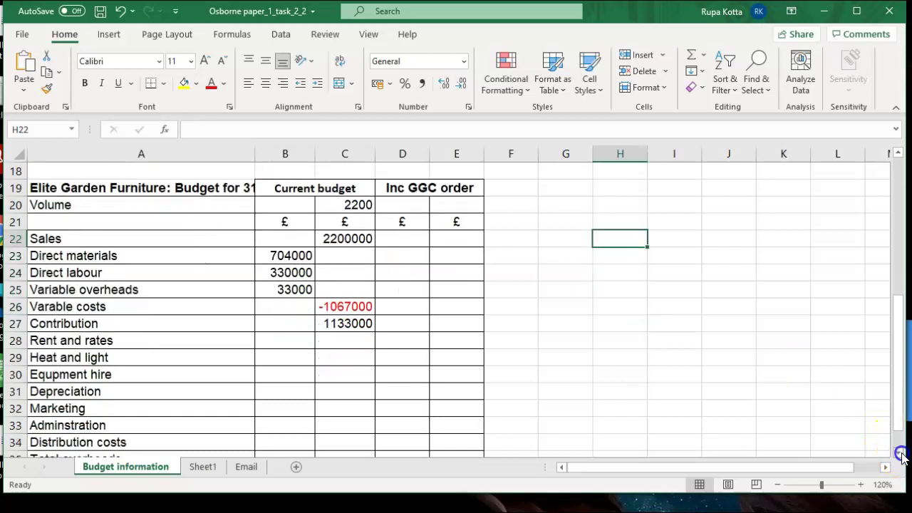
mouse_move(905, 314)
mouse_down()
mouse_move(905, 250)
mouse_move(905, 303)
mouse_up()
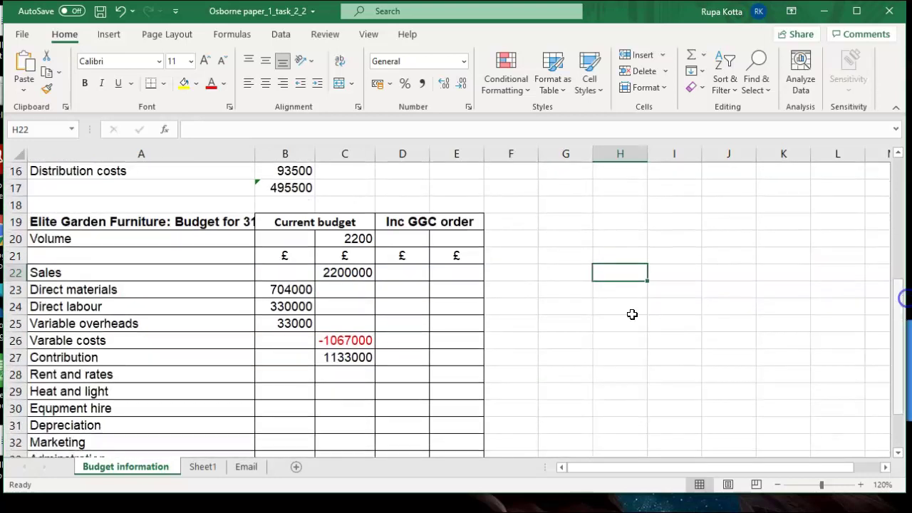
click(283, 380)
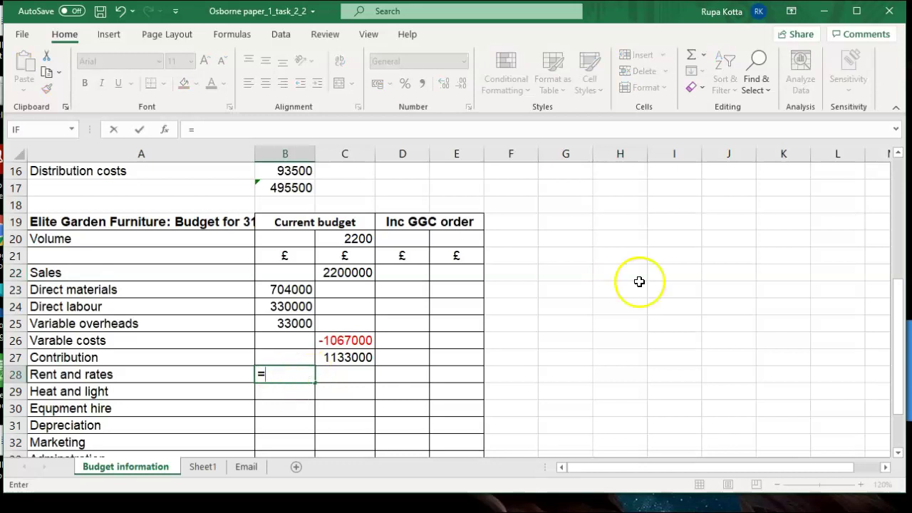
drag(901, 308, 901, 244)
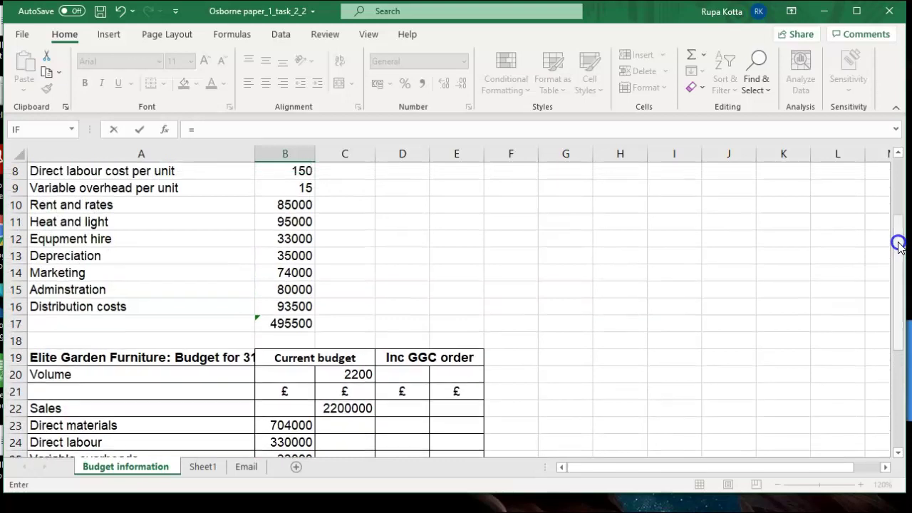
click(260, 204)
key(Return)
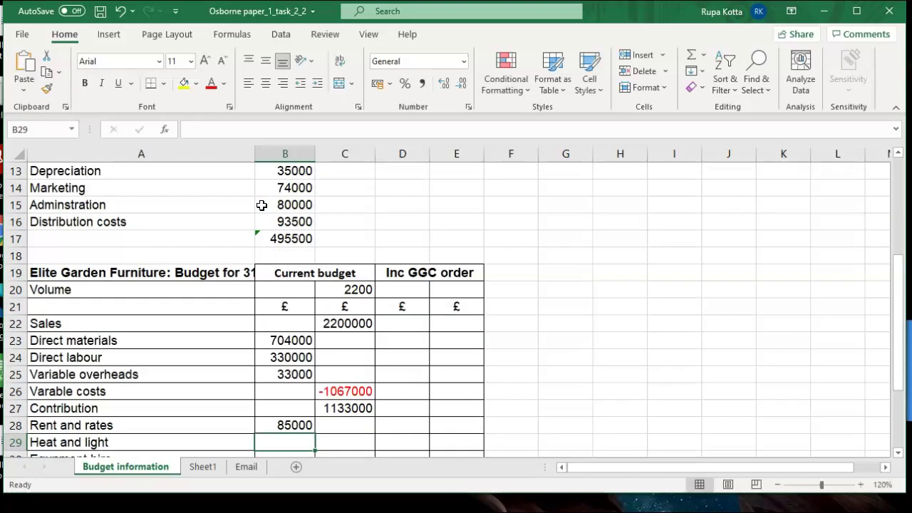
- Copy the Rent and rates formula from B28 down through Distribution costs in B34
drag(901, 280, 902, 349)
click(304, 307)
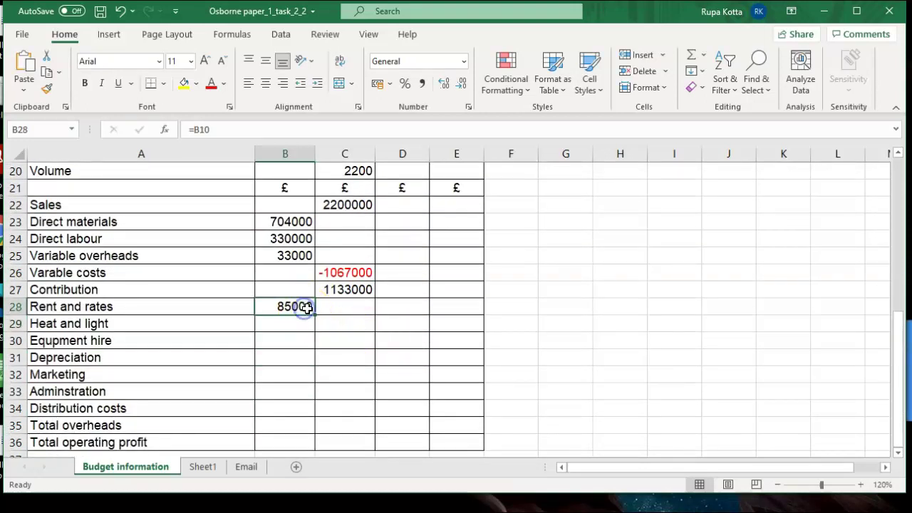
drag(315, 316, 310, 411)
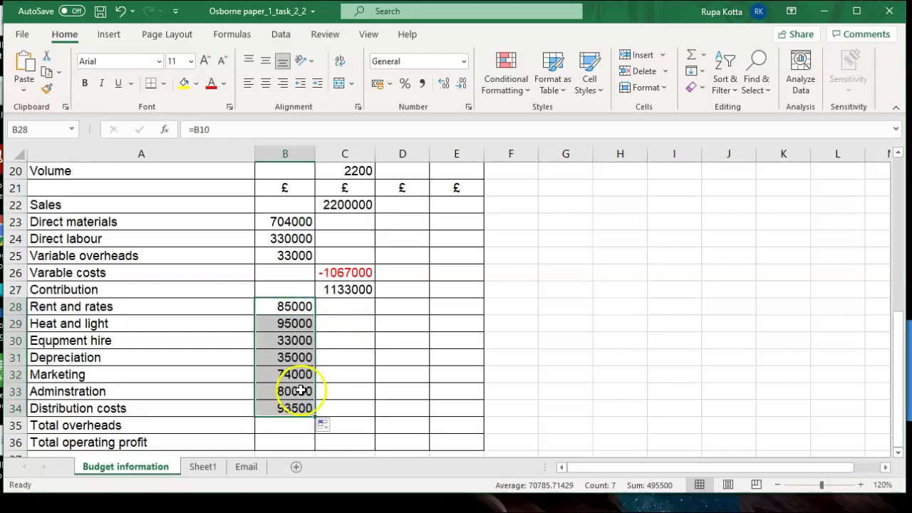
click(457, 376)
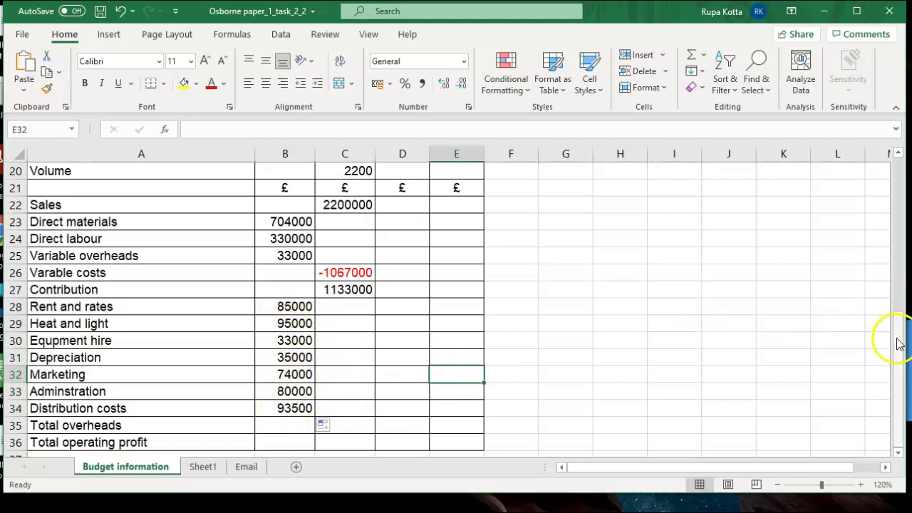
- Enter the Current budget Total overheads as a negative figure in C35 with the formula =-SUM(B28:B34)
mouse_move(898, 347)
mouse_down()
mouse_move(904, 277)
mouse_move(907, 337)
mouse_up()
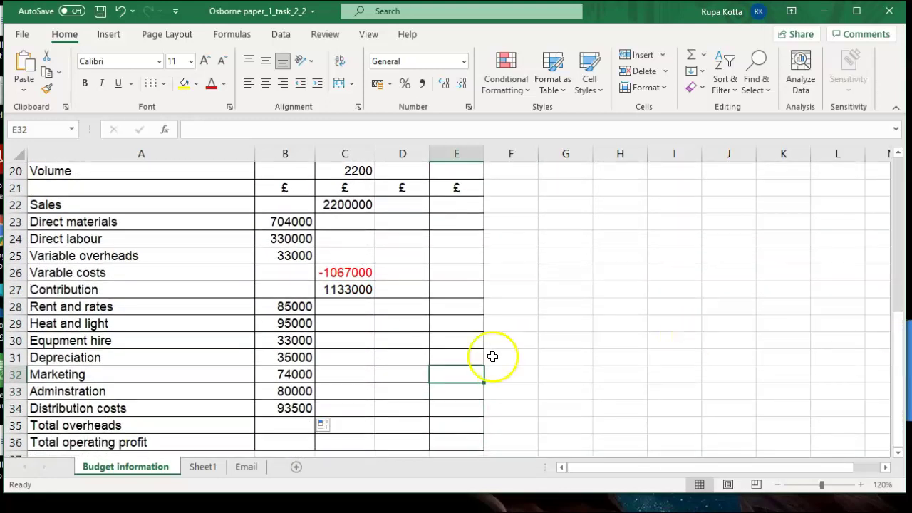
click(359, 421)
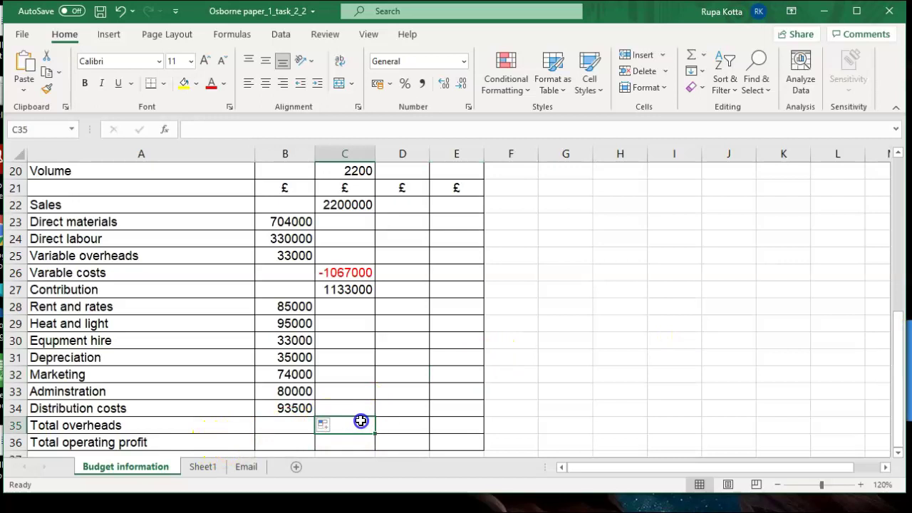
text(=s)
key(BackSpace)
text(-)
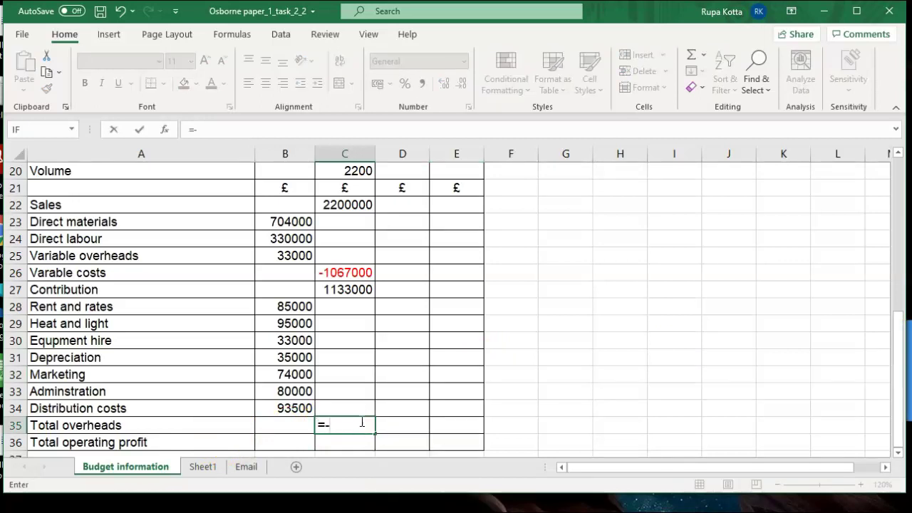
text(sum)
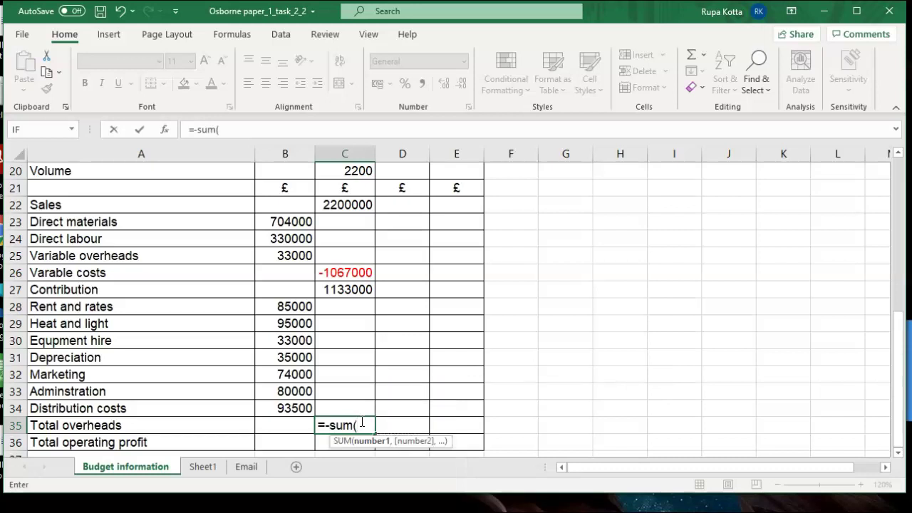
click(292, 308)
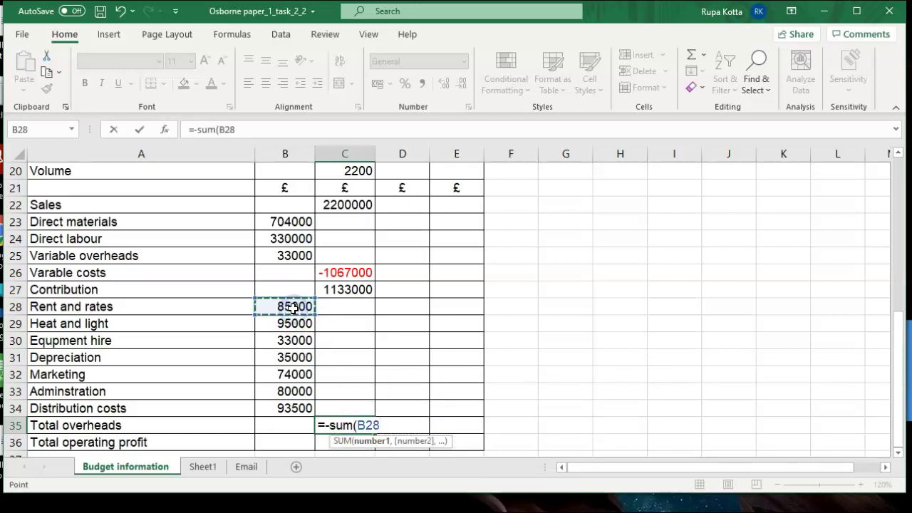
key(F8)
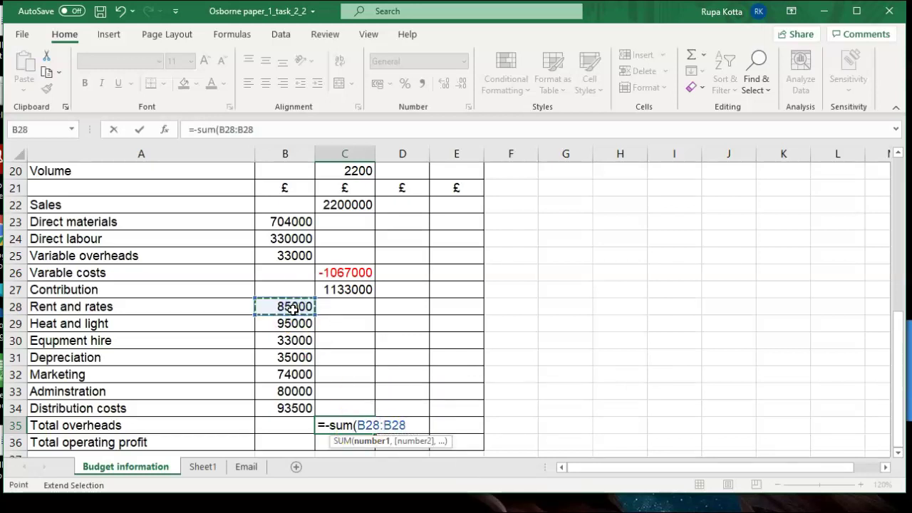
click(284, 408)
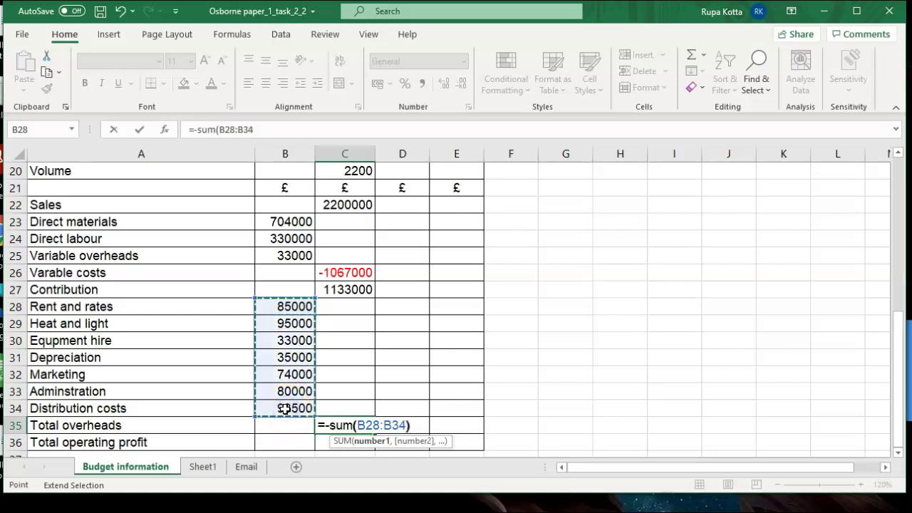
text())
key(Return)
- Try to calculate the Total operating profit in C36 by applying AutoSum to C27:C36, and clear the cell
click(214, 444)
click(340, 449)
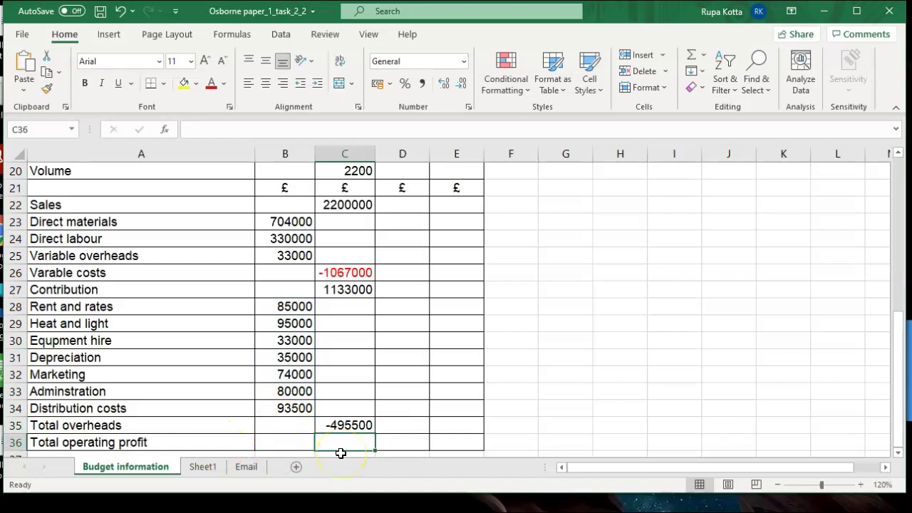
click(357, 292)
drag(357, 292, 354, 443)
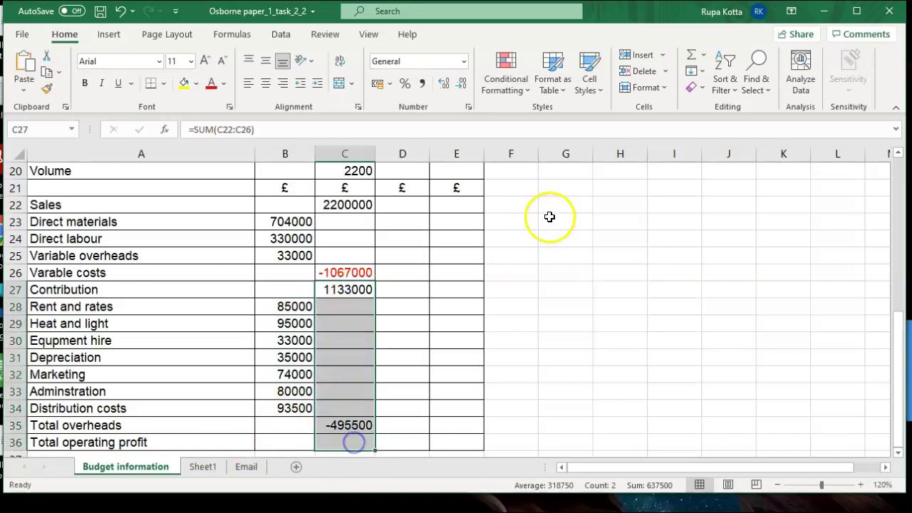
click(690, 55)
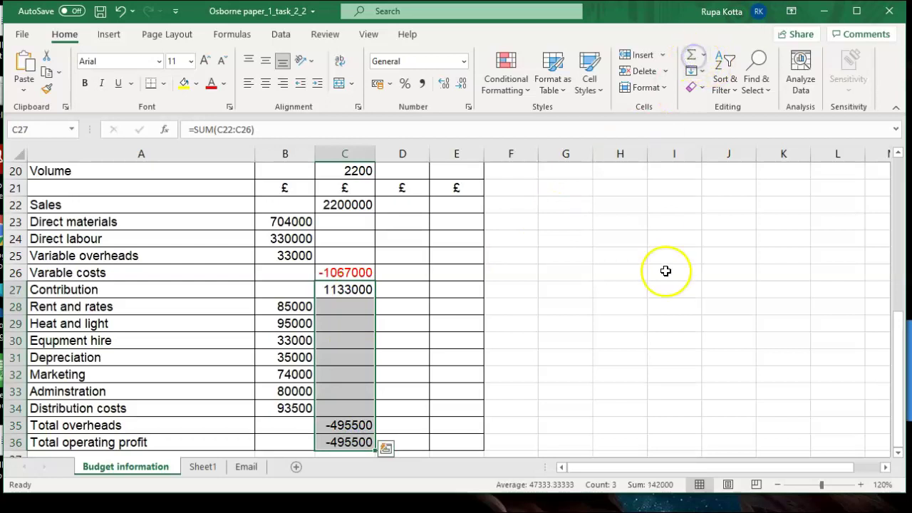
click(617, 336)
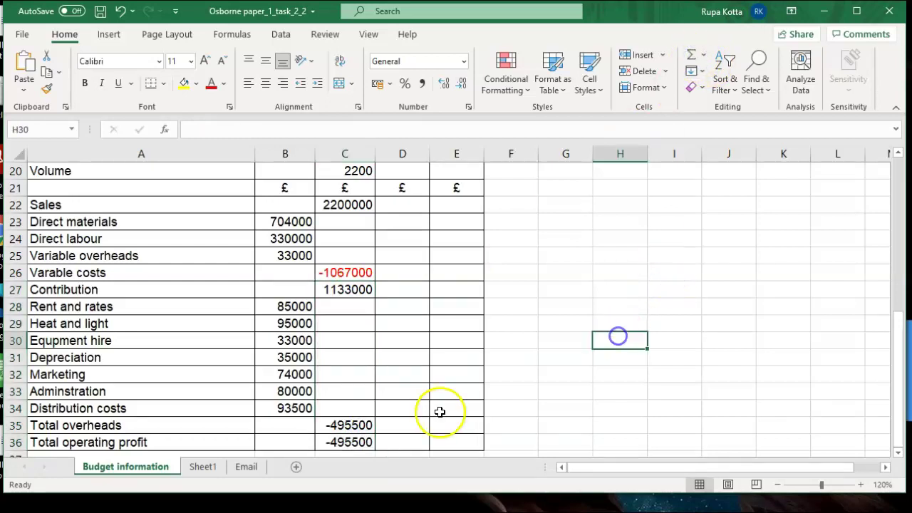
click(355, 442)
key(Delete)
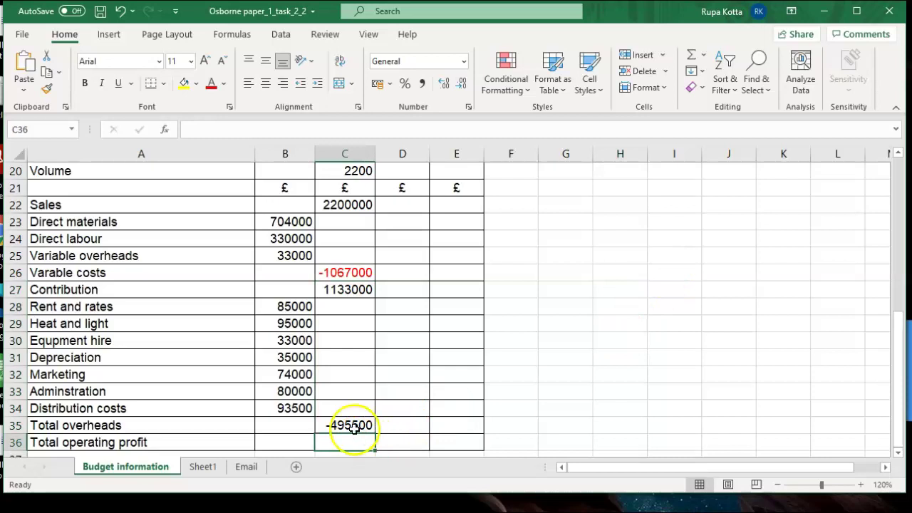
drag(355, 291, 350, 442)
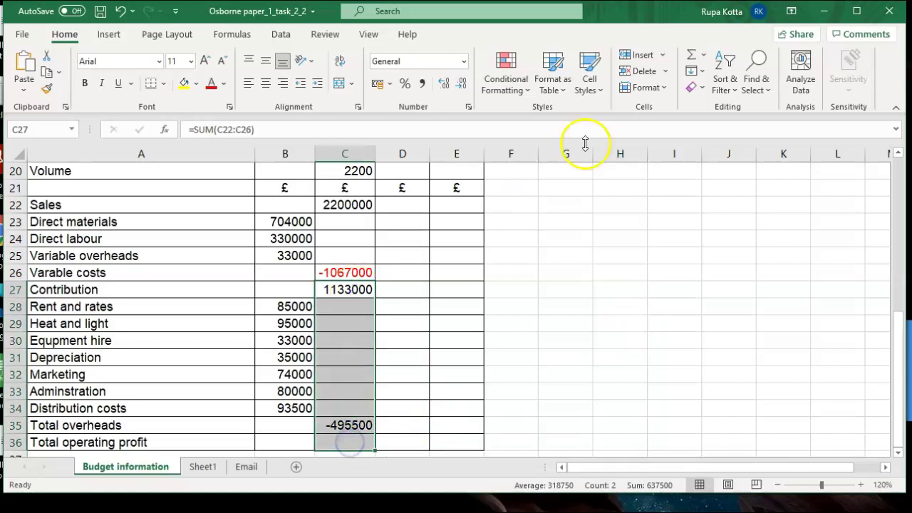
click(690, 57)
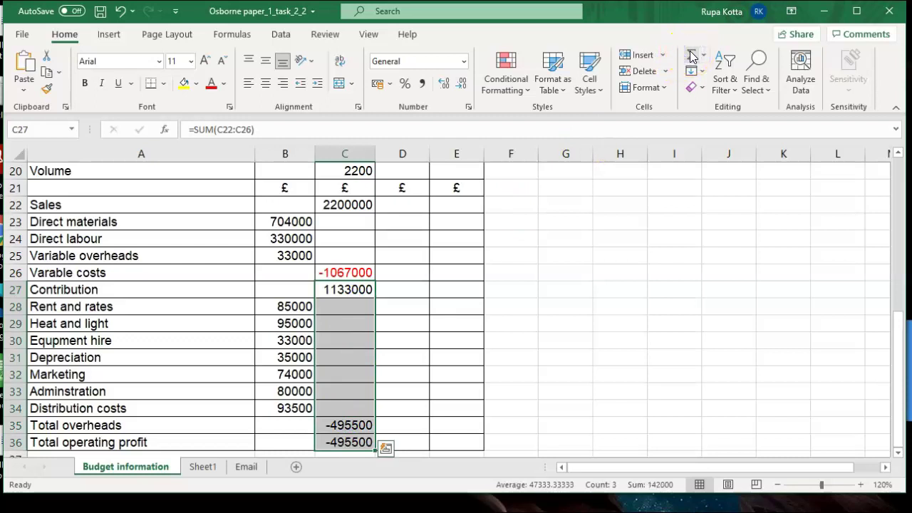
click(340, 444)
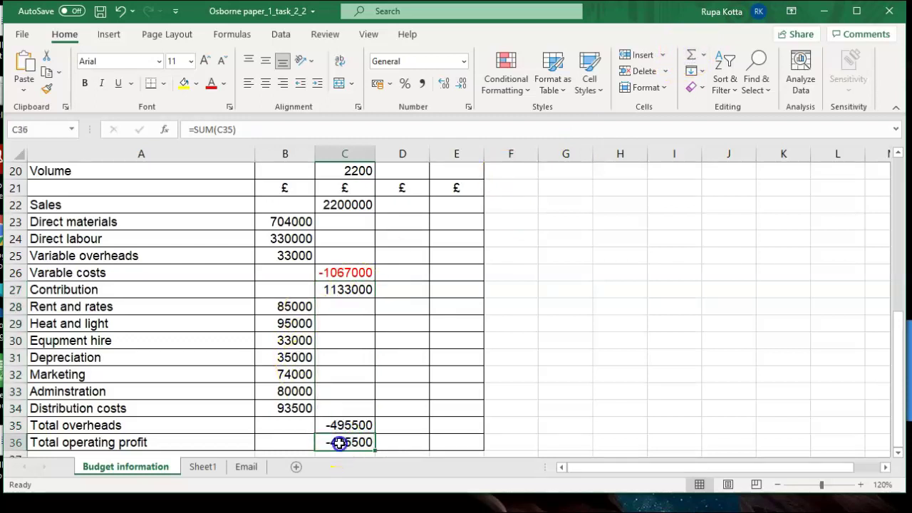
key(Delete)
- Calculate the Current budget Total operating profit in C36 with the formula =C27+C35
text(=)
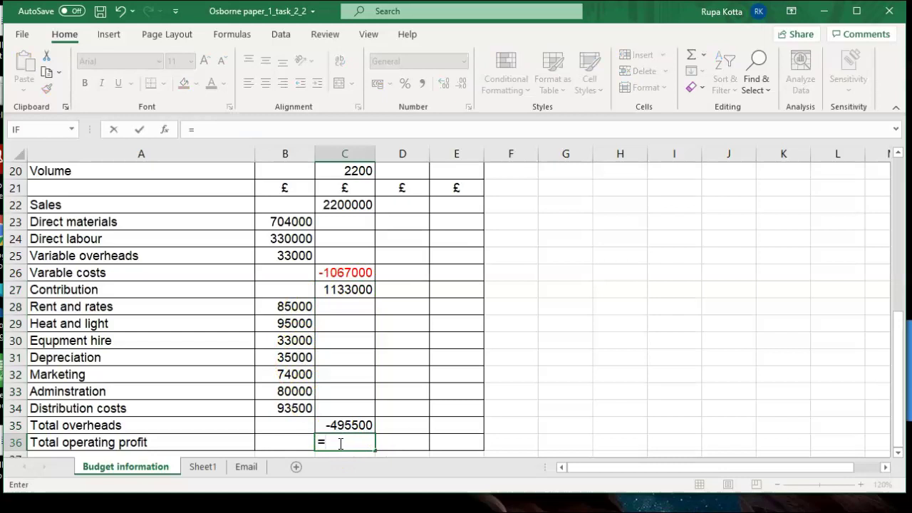
click(345, 292)
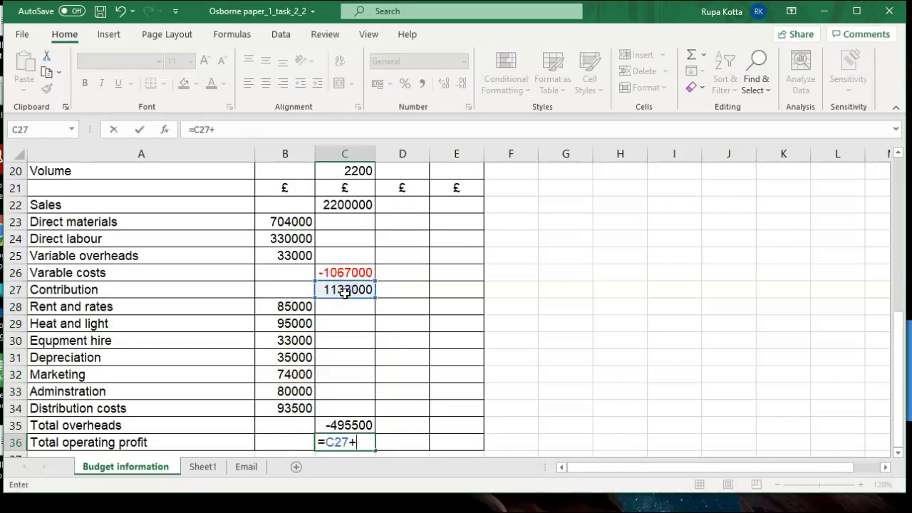
text(+)
click(337, 425)
key(Return)
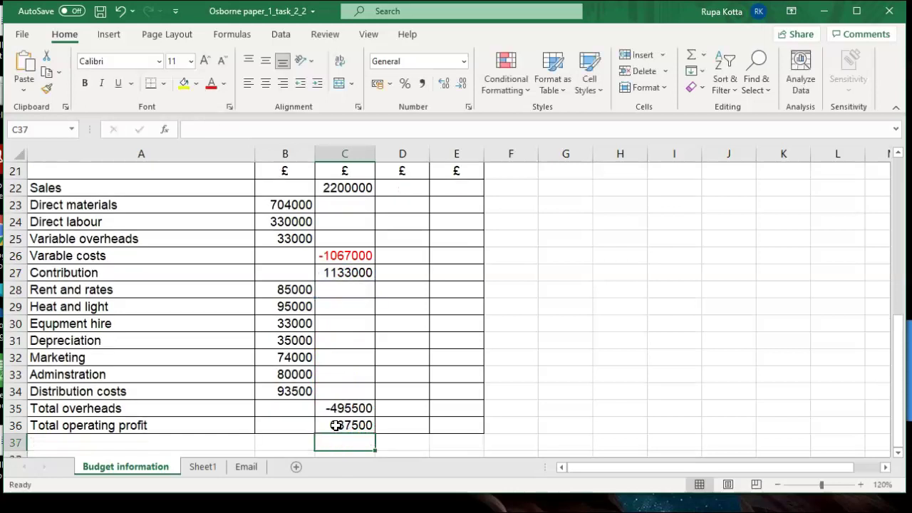
click(654, 353)
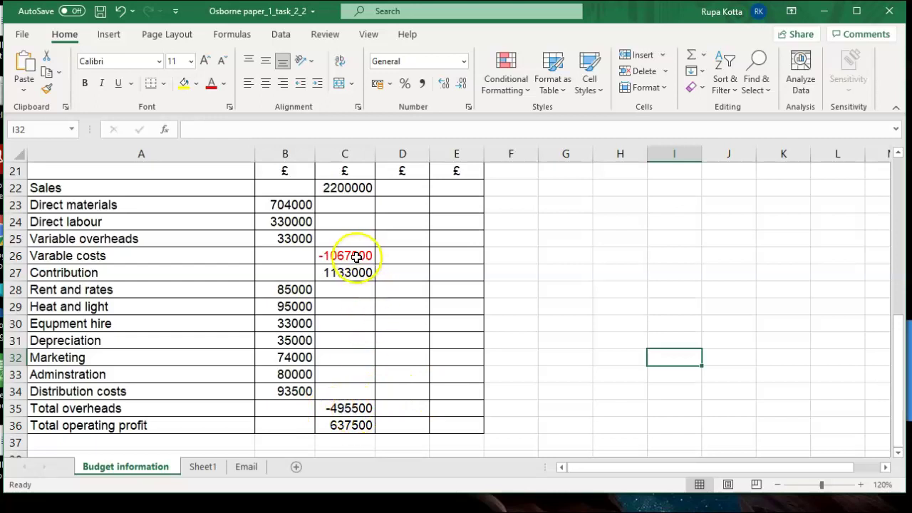
click(336, 427)
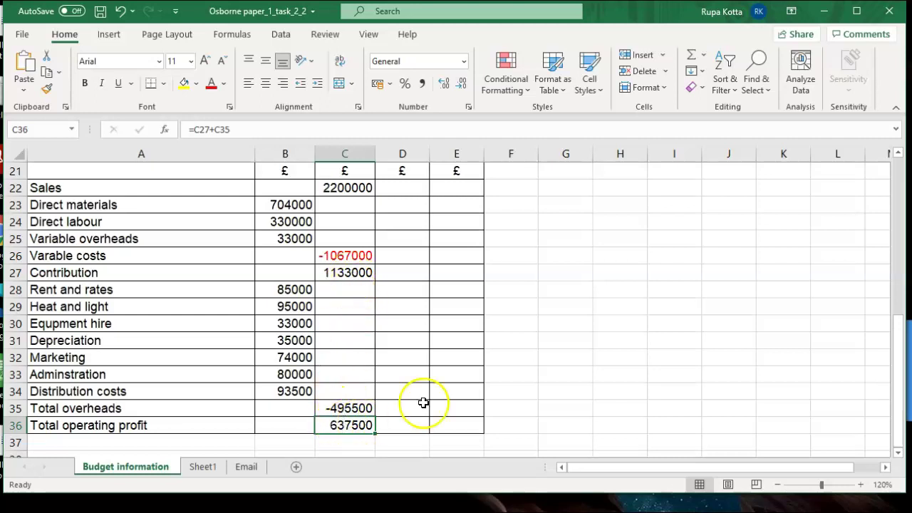
click(652, 353)
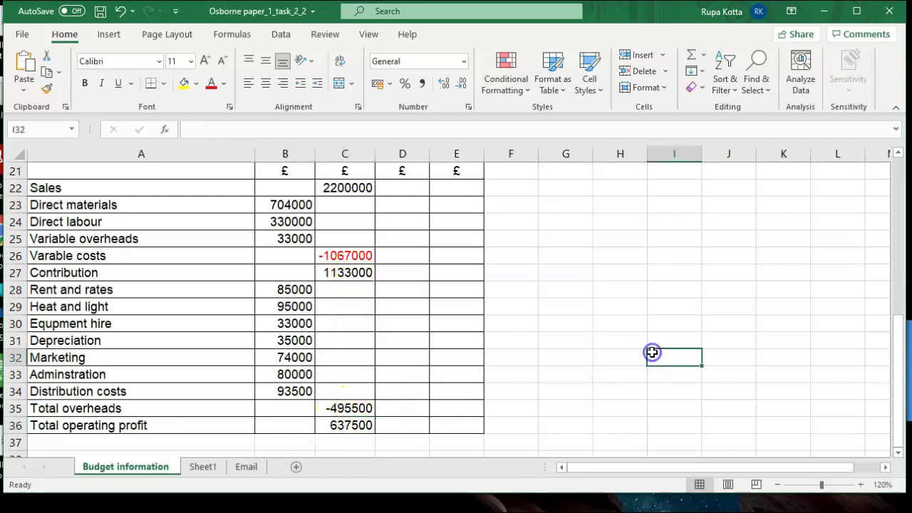
- Change the font colour of the Total overheads figure in C35 to red
click(354, 407)
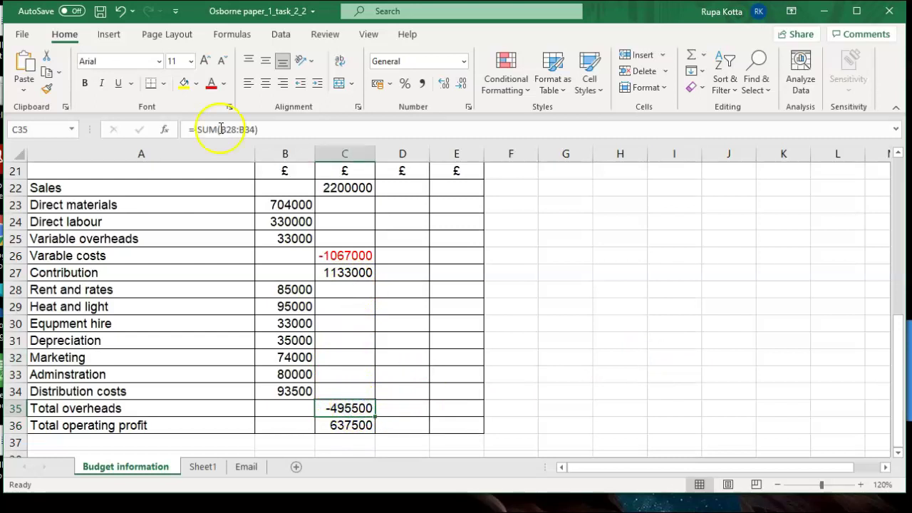
click(211, 83)
click(524, 302)
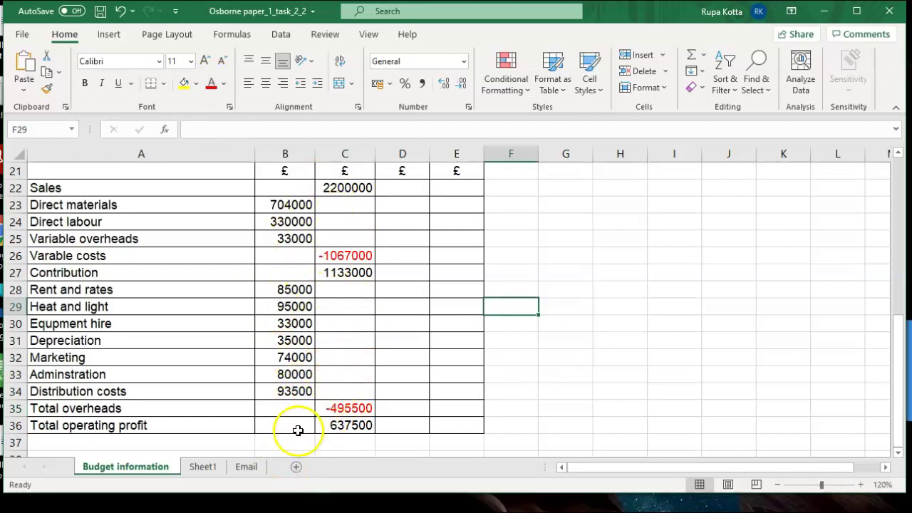
- Read part (b) of the brief on Sheet1 for the Inc GGC order volume, price and costs, and return to the Budget information sheet
click(214, 467)
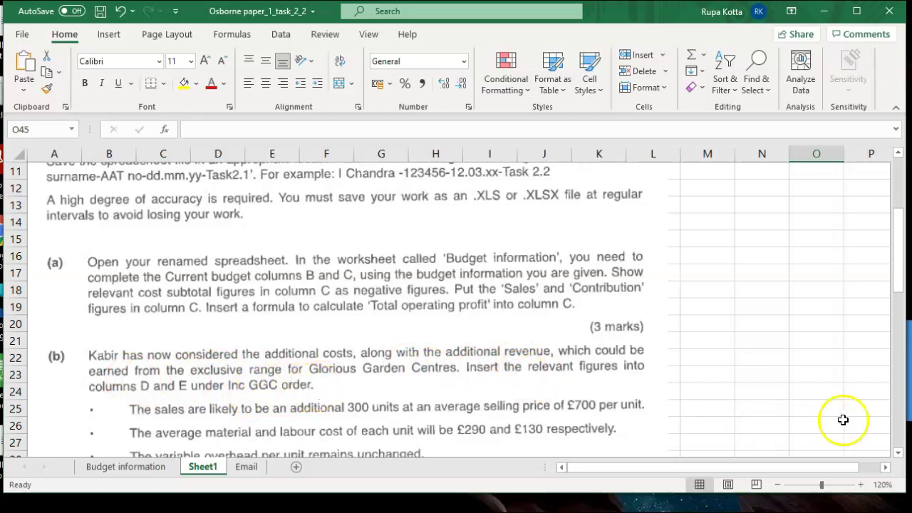
click(897, 454)
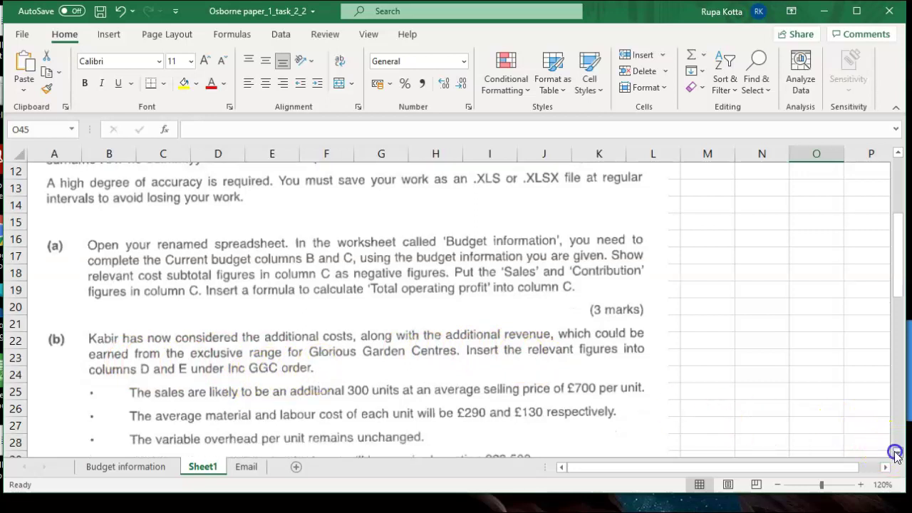
click(897, 455)
click(897, 455)
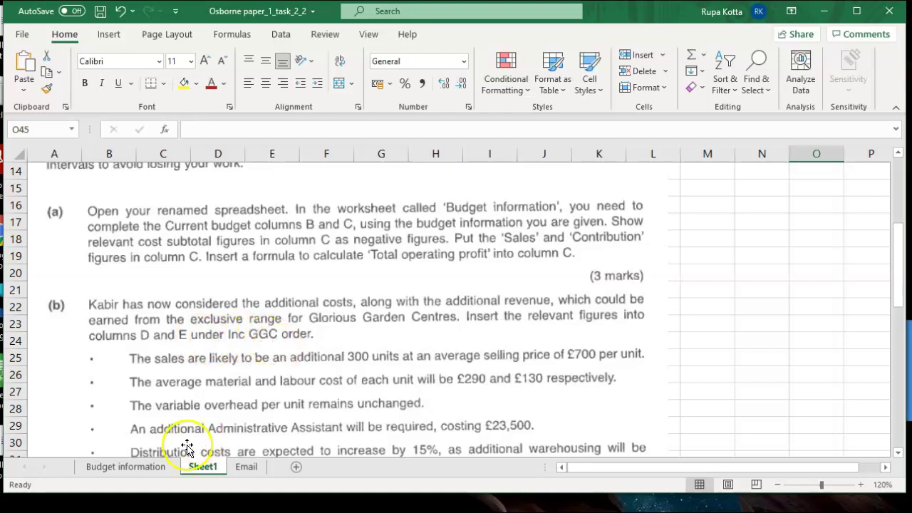
click(157, 465)
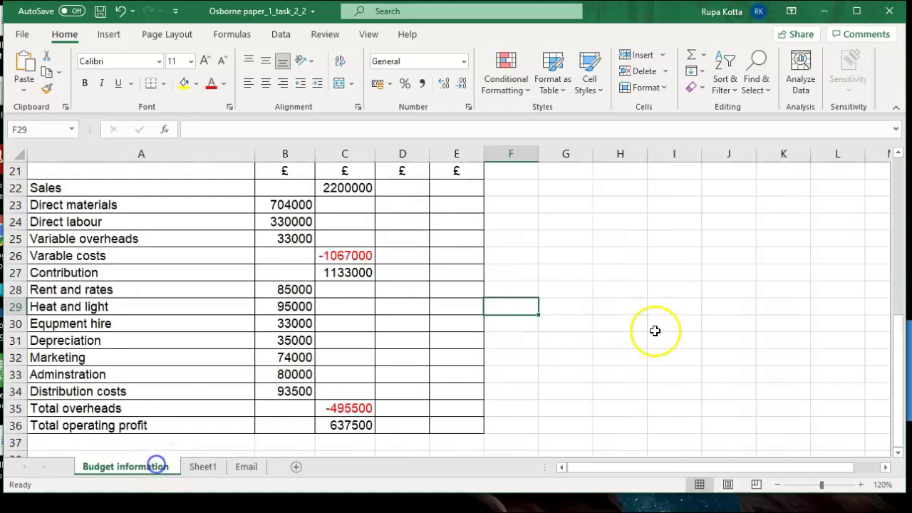
click(900, 362)
drag(901, 362, 901, 329)
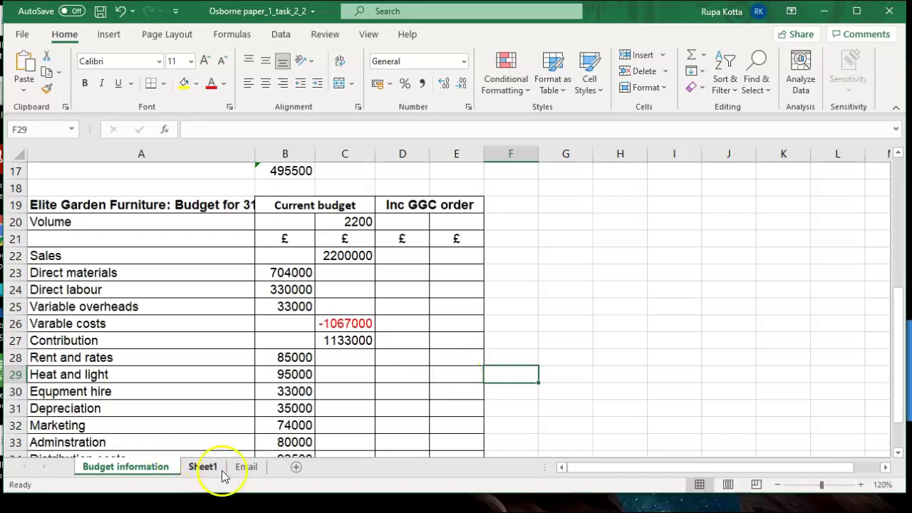
click(245, 468)
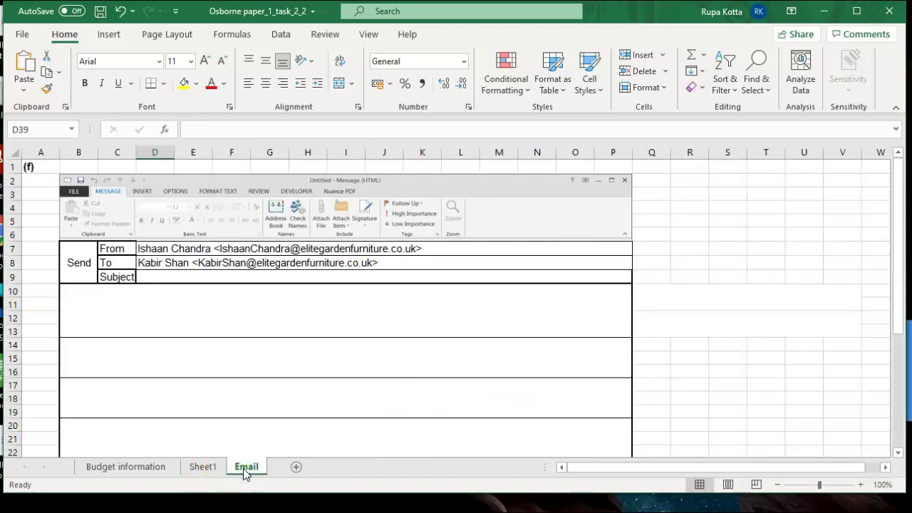
click(213, 467)
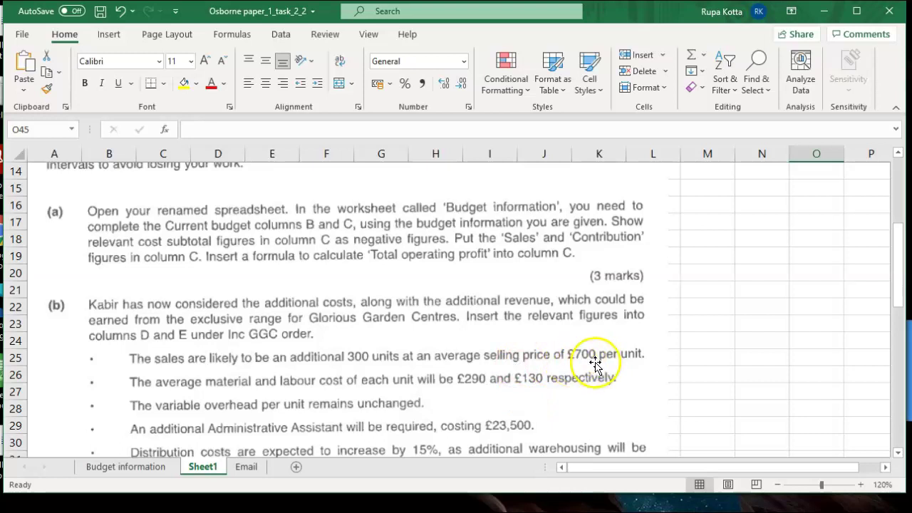
click(150, 470)
- Enter 2500 as the Inc GGC order Volume in E20
click(446, 223)
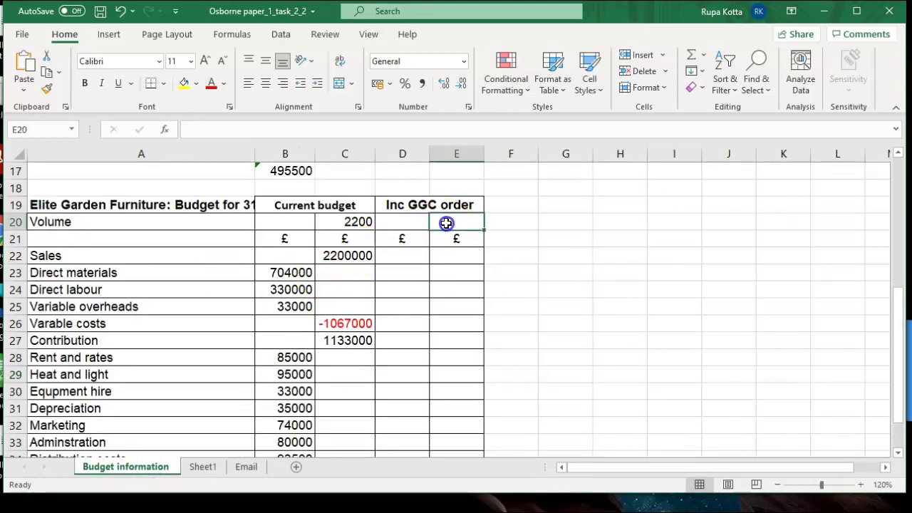
text(25)
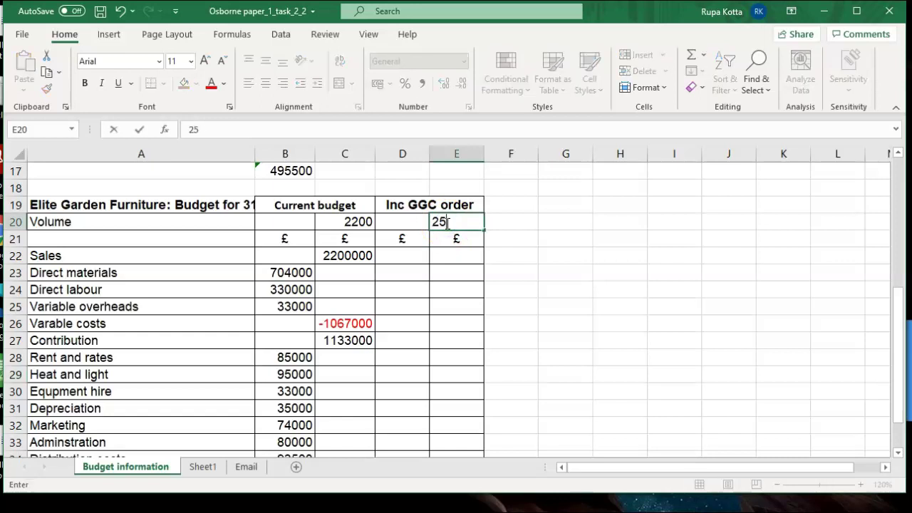
text(00)
click(554, 248)
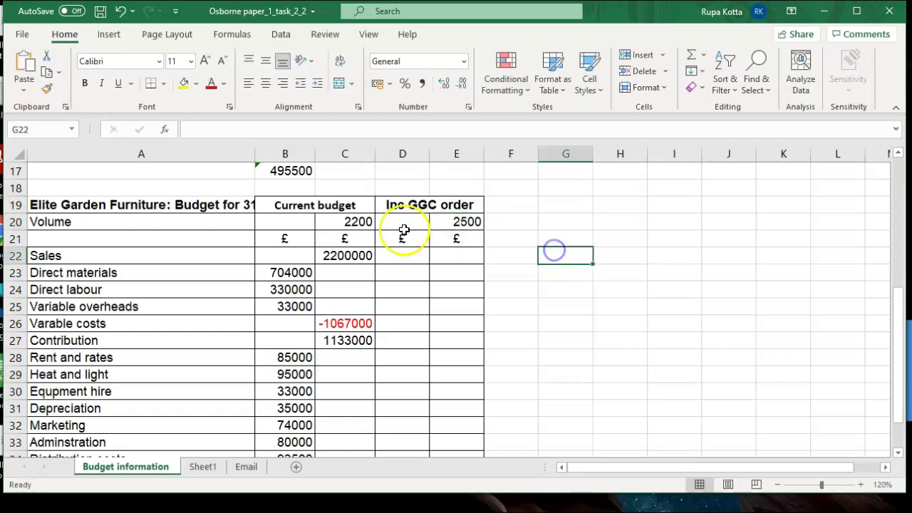
- Enter the Inc GGC order Volume in E20 as the formula =2200+300
click(451, 224)
text(2)
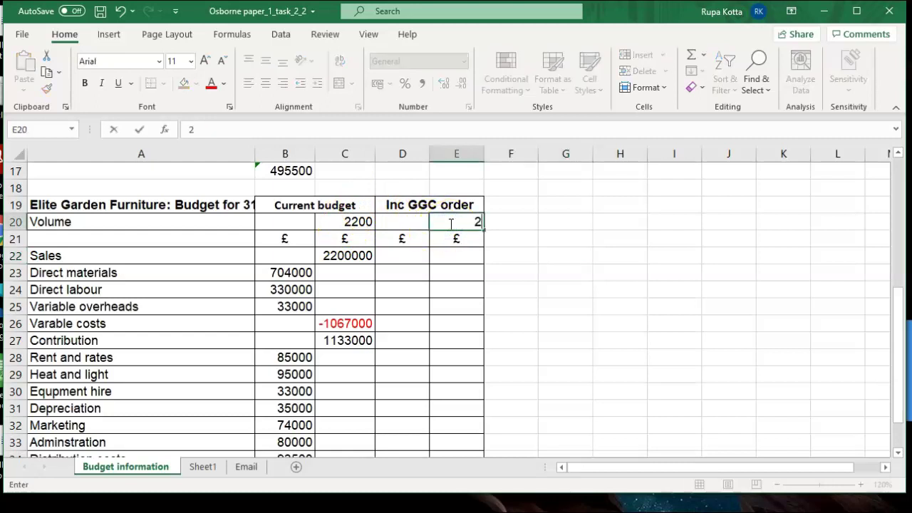
key(BackSpace)
text(=)
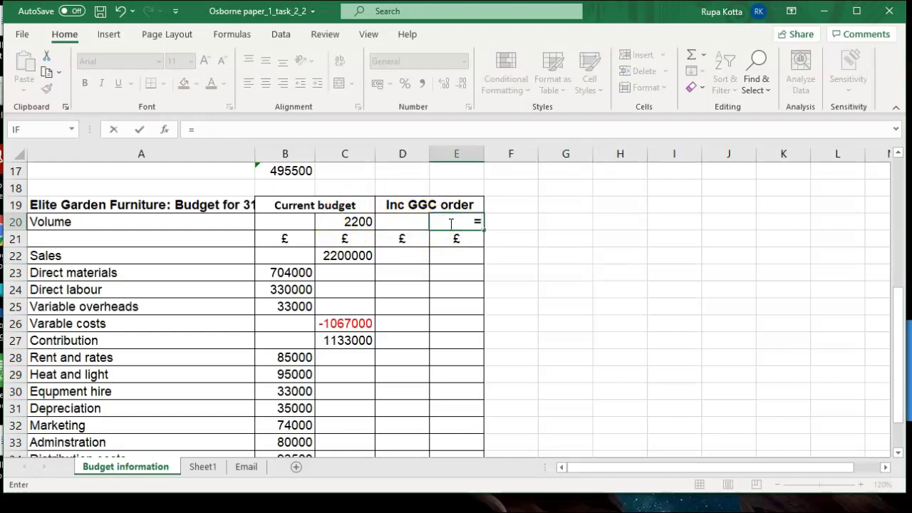
text(2200+300)
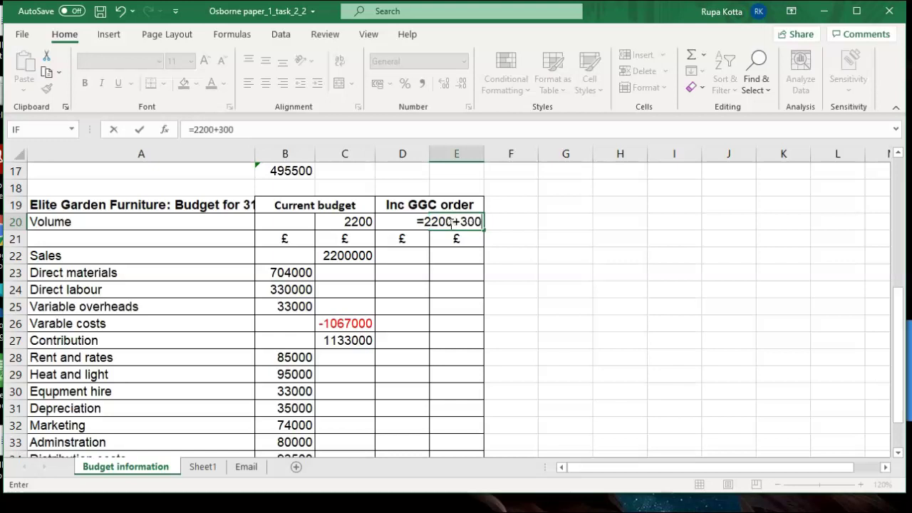
key(Return)
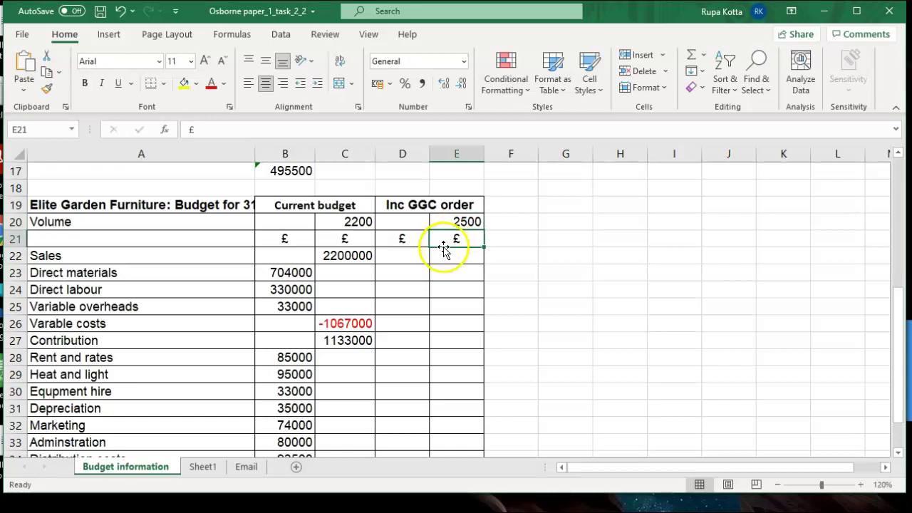
- Enter the Inc GGC order Sales in E22 with the formula =C22+(300*700) and check it against the brief on Sheet1
click(443, 254)
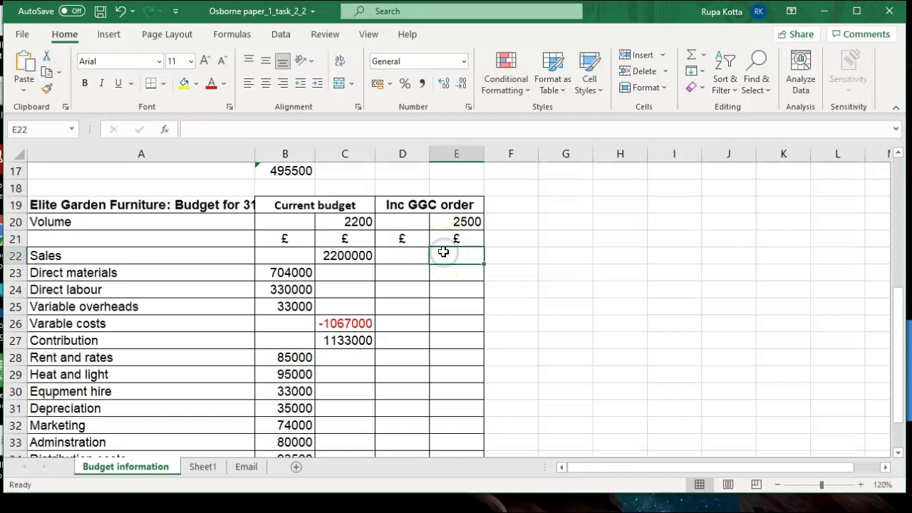
text(=)
click(365, 256)
text(+(300)
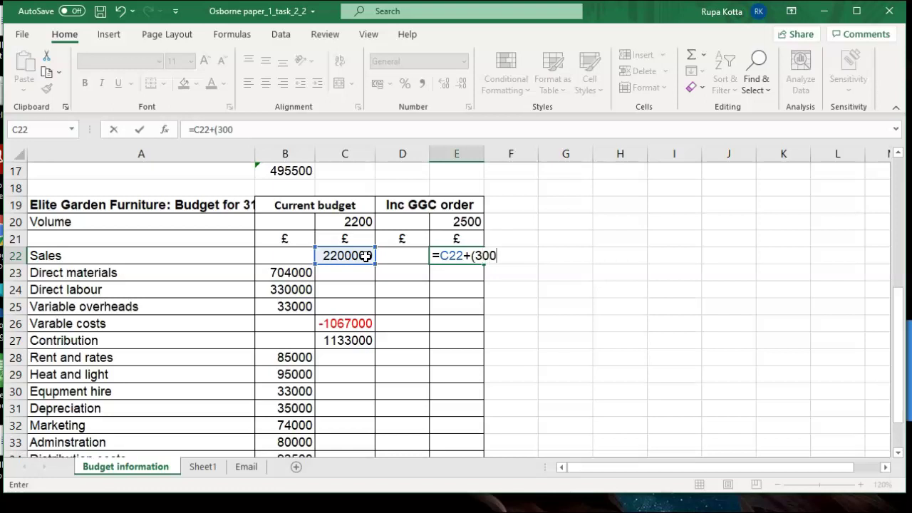
text(*700)
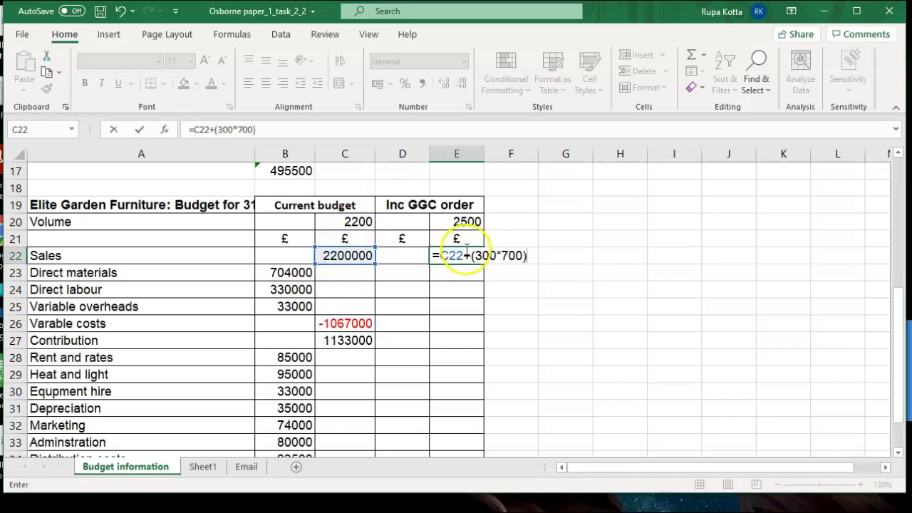
click(202, 467)
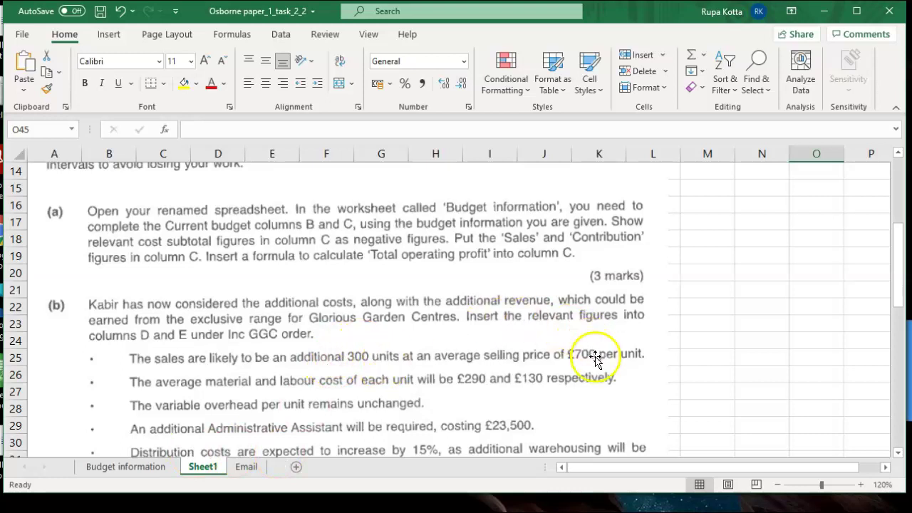
click(123, 467)
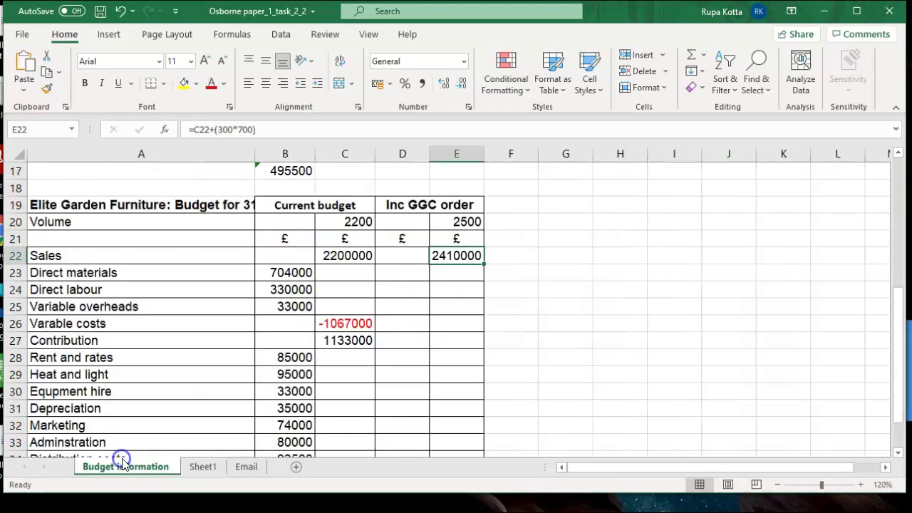
double_click(451, 257)
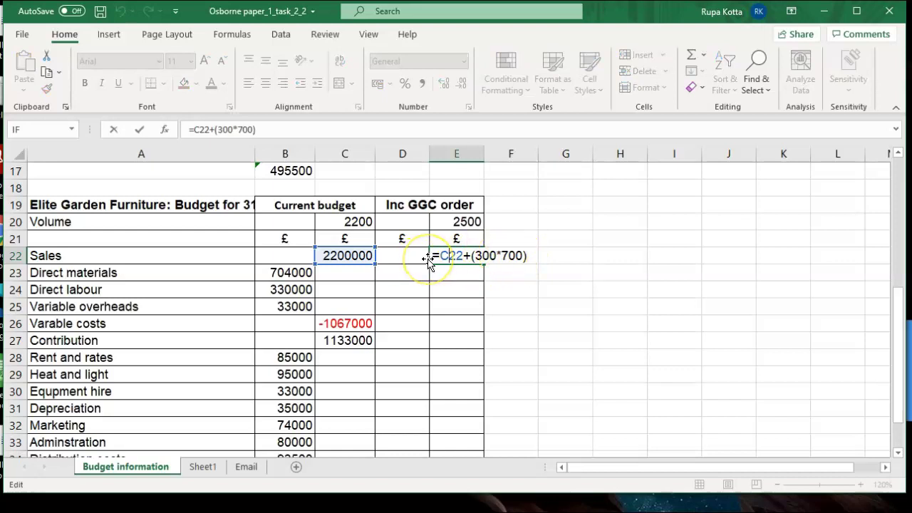
key(Return)
- Look up the unit material cost in the brief and enter the Inc GGC order Direct materials in D23 as =B23+(290*300)
click(400, 274)
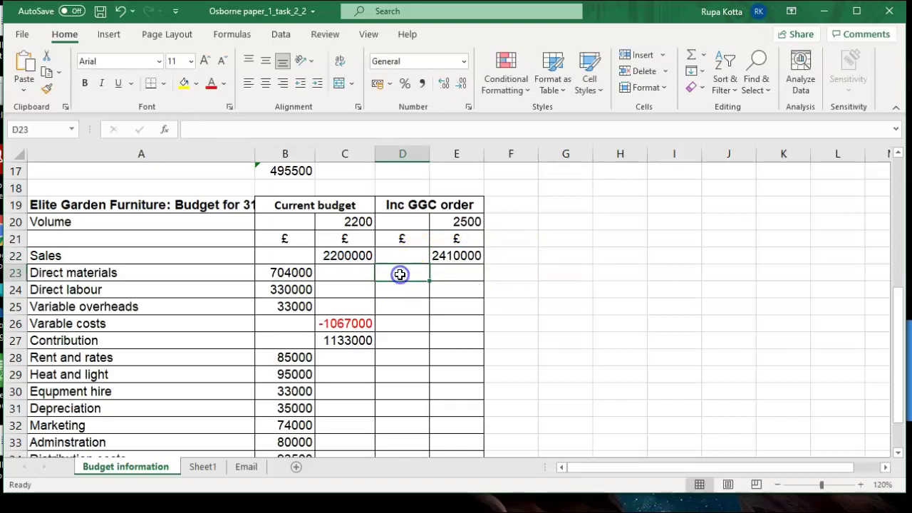
click(202, 467)
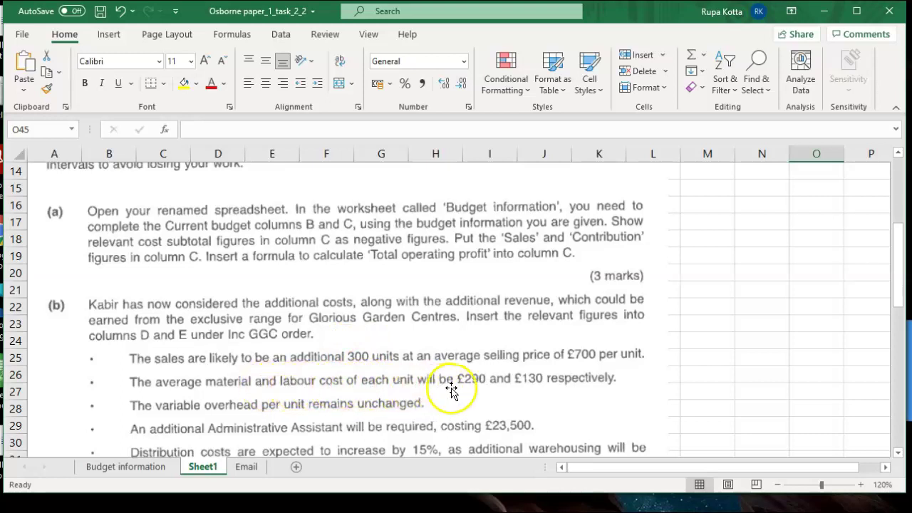
click(148, 469)
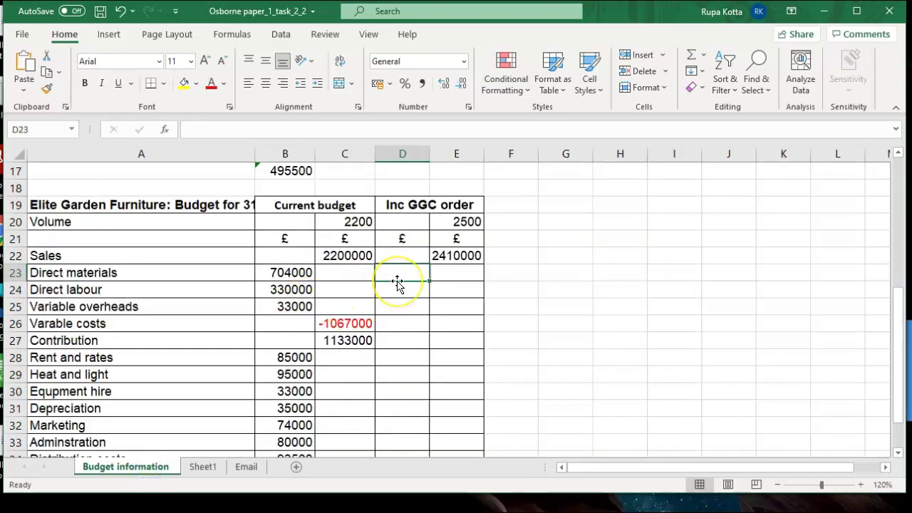
text(=)
click(292, 273)
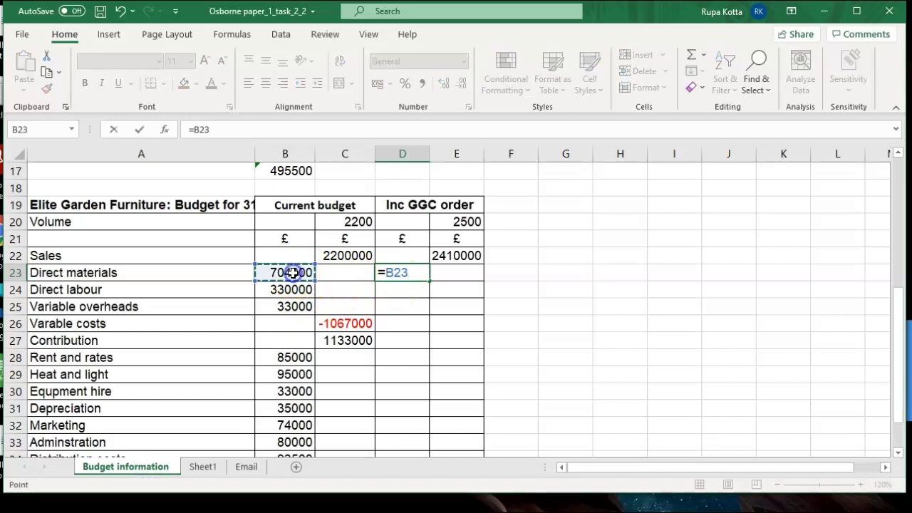
text(+(290*300)
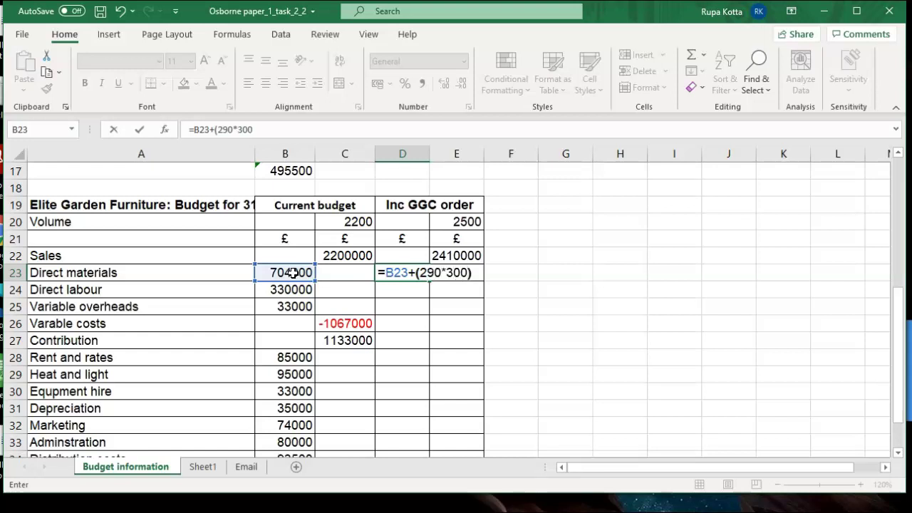
key(Return)
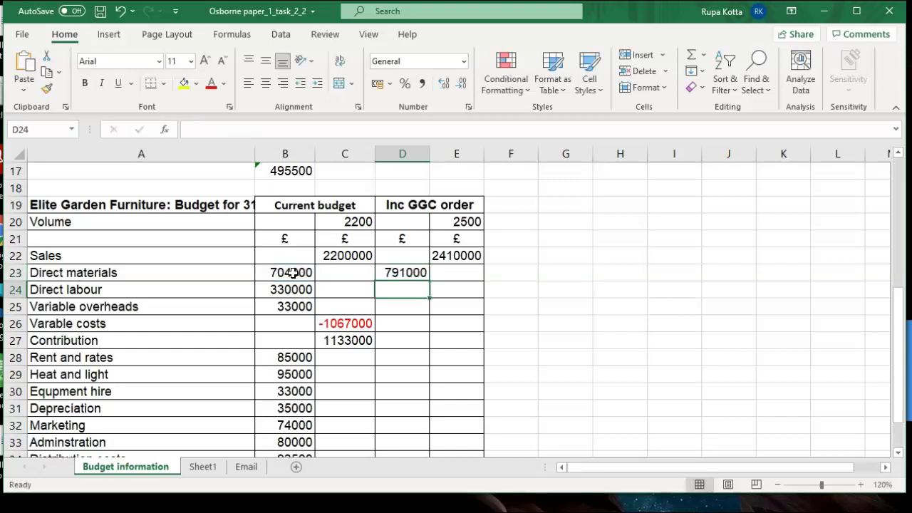
- Look up the unit labour cost in the brief and enter the Inc GGC order Direct labour in D24 as =B24+(130*300)
text(=)
click(278, 290)
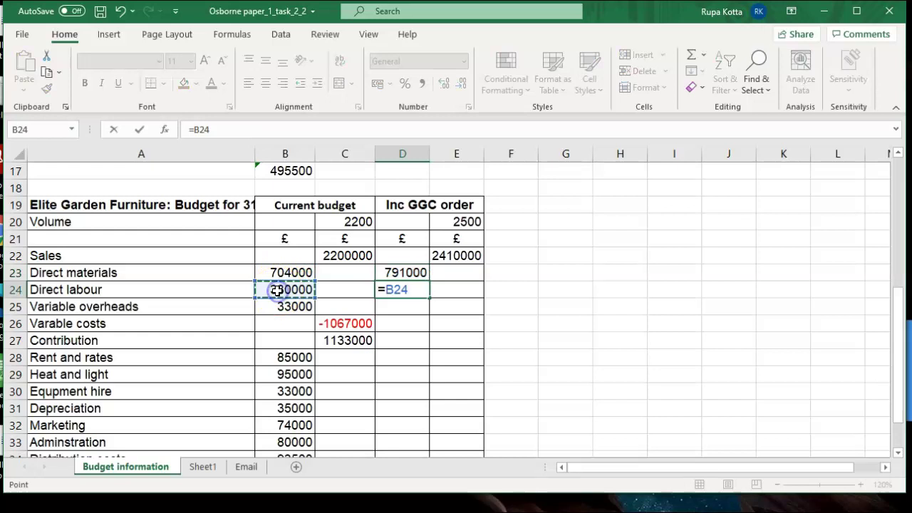
text(+()
click(203, 468)
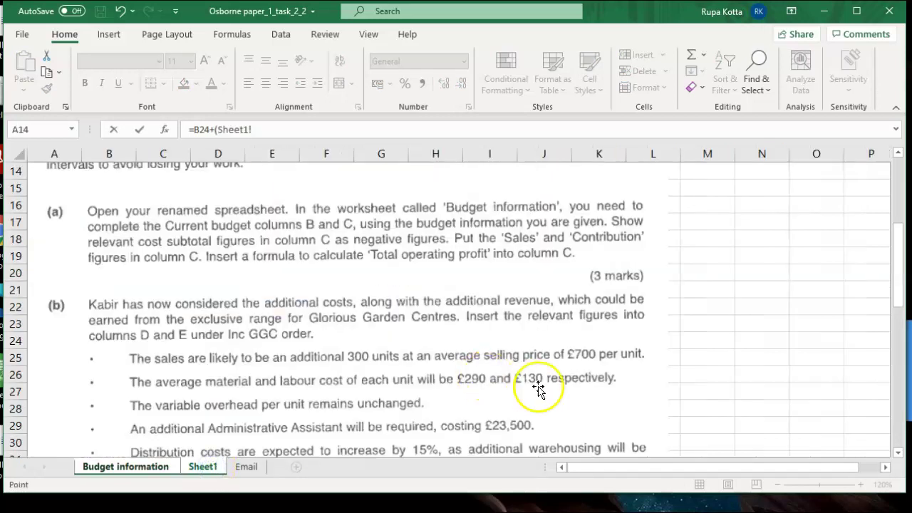
click(111, 469)
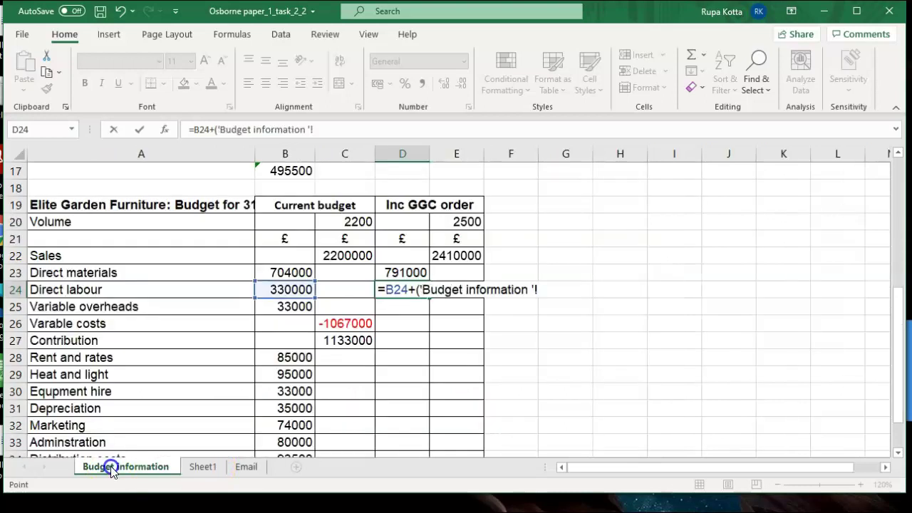
key(BackSpace)
key(BackSpace)
key(BackSpace)
key(BackSpace)
key(BackSpace)
key(BackSpace)
key(BackSpace)
key(BackSpace)
key(BackSpace)
key(BackSpace)
key(BackSpace)
key(BackSpace)
key(BackSpace)
key(BackSpace)
key(BackSpace)
key(BackSpace)
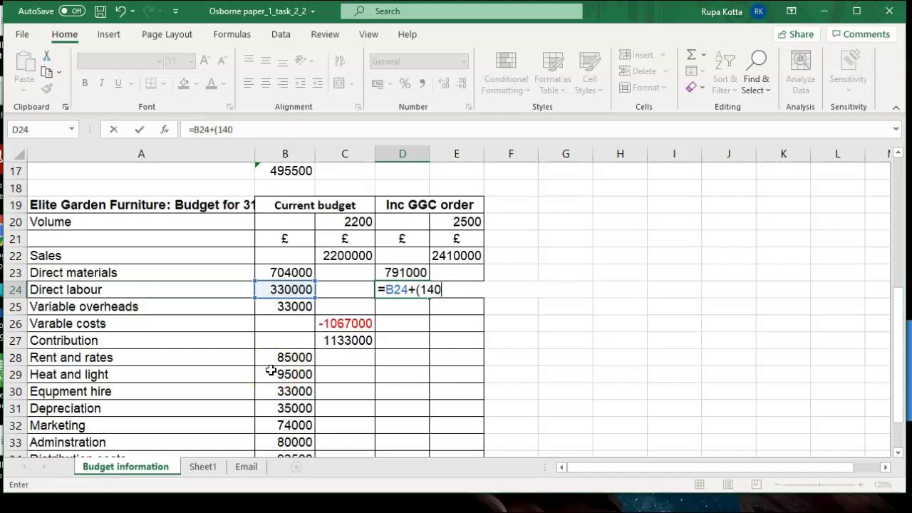
key(BackSpace)
key(BackSpace)
key(BackSpace)
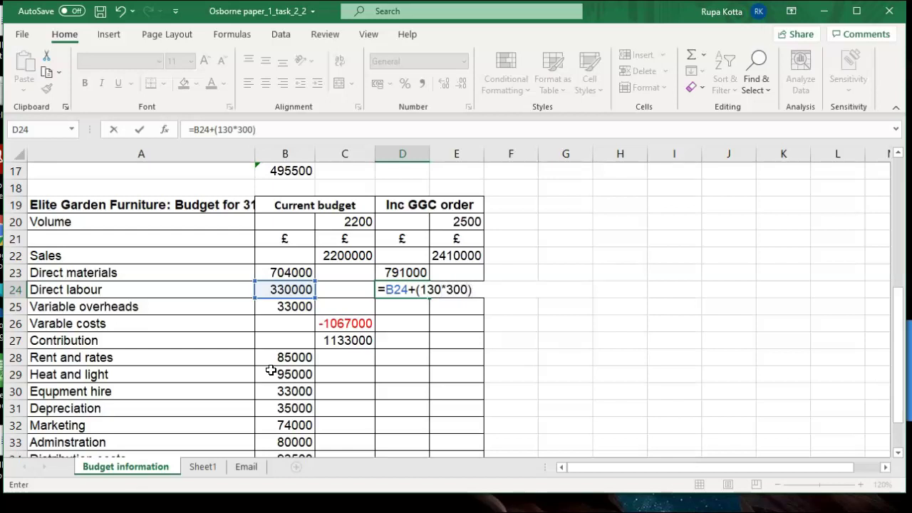
key(Return)
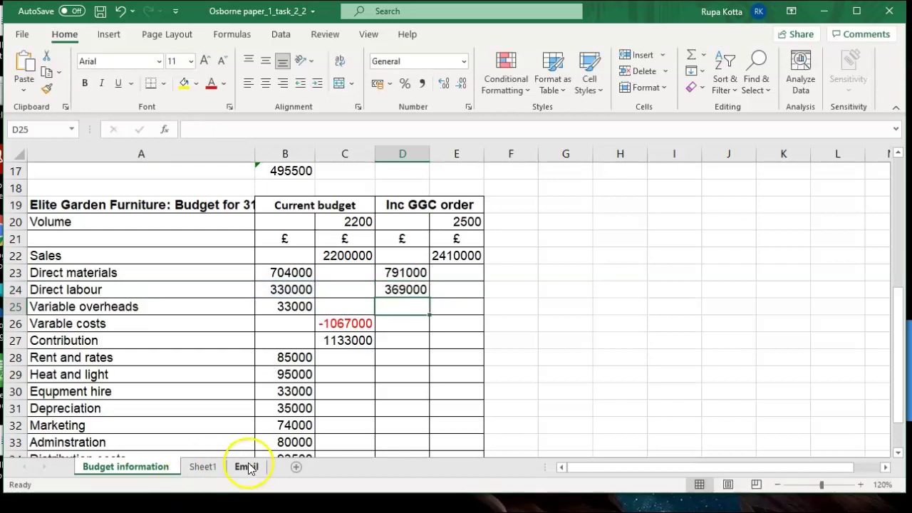
- Check the brief and the variable overhead per unit, and enter the Inc GGC order Variable overheads in D25 as =B25+(300*15)
click(199, 467)
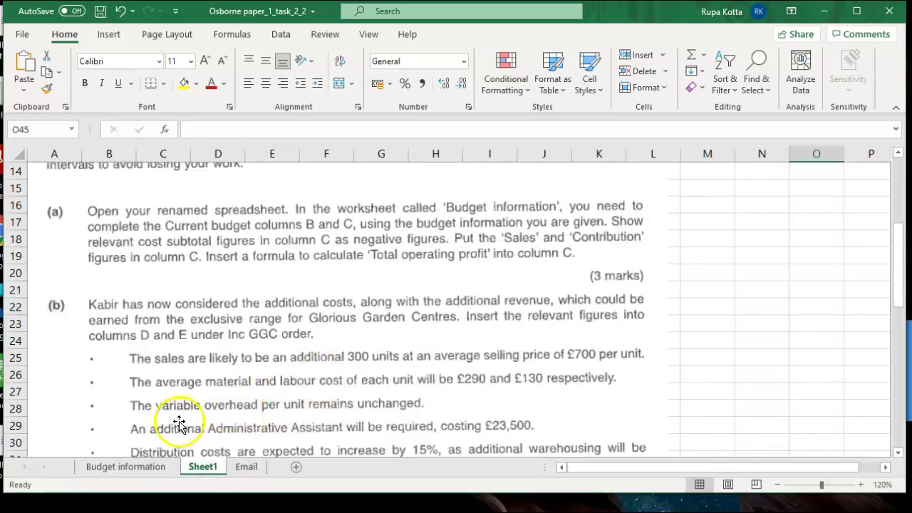
click(124, 467)
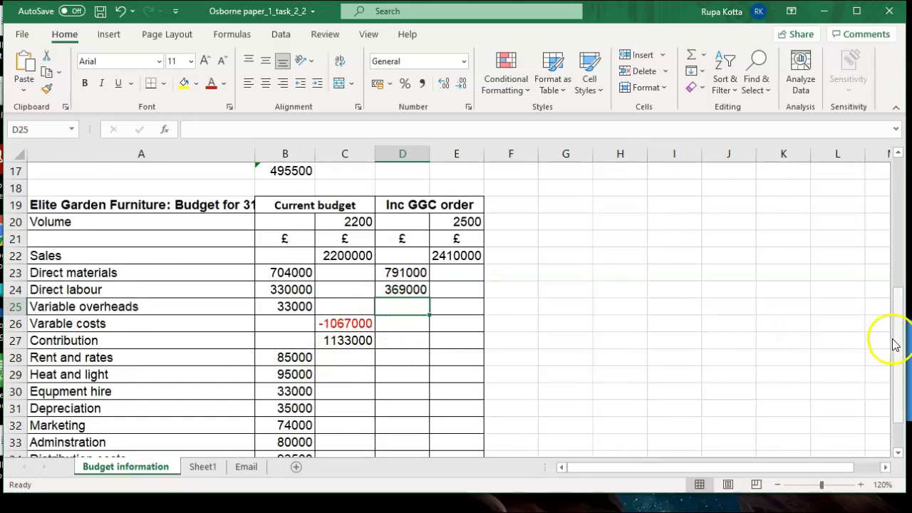
drag(899, 344, 897, 251)
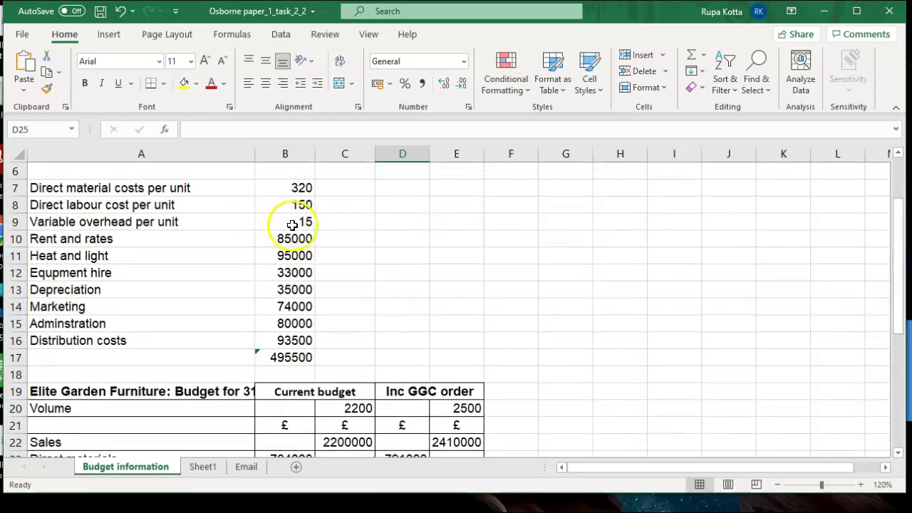
drag(898, 262, 899, 306)
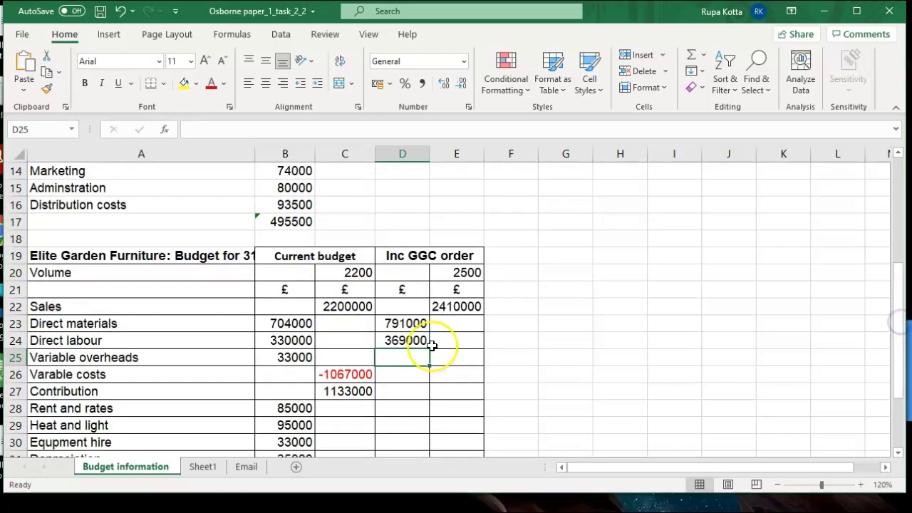
text(=)
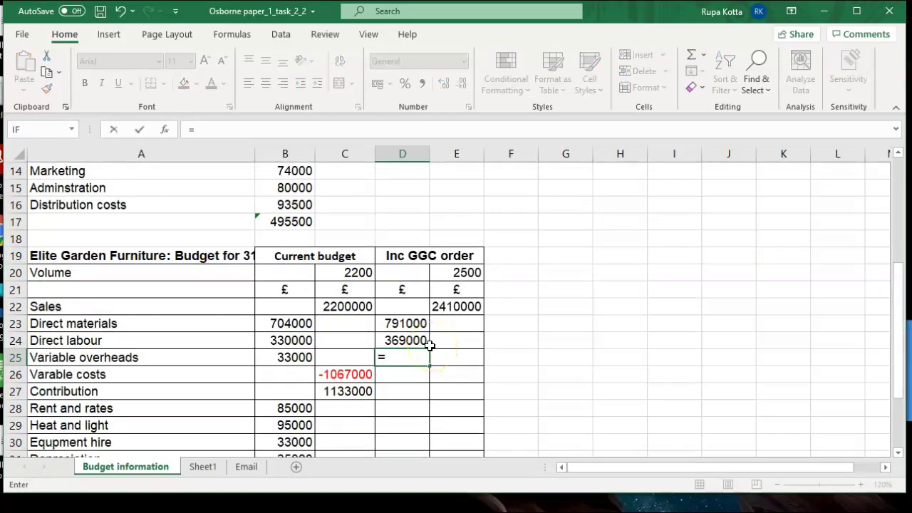
click(298, 356)
text(+)
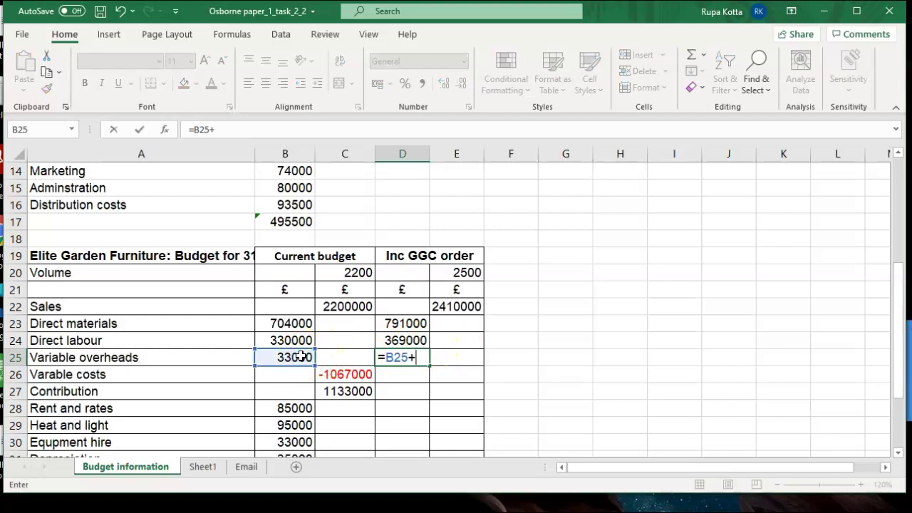
text((300*15)
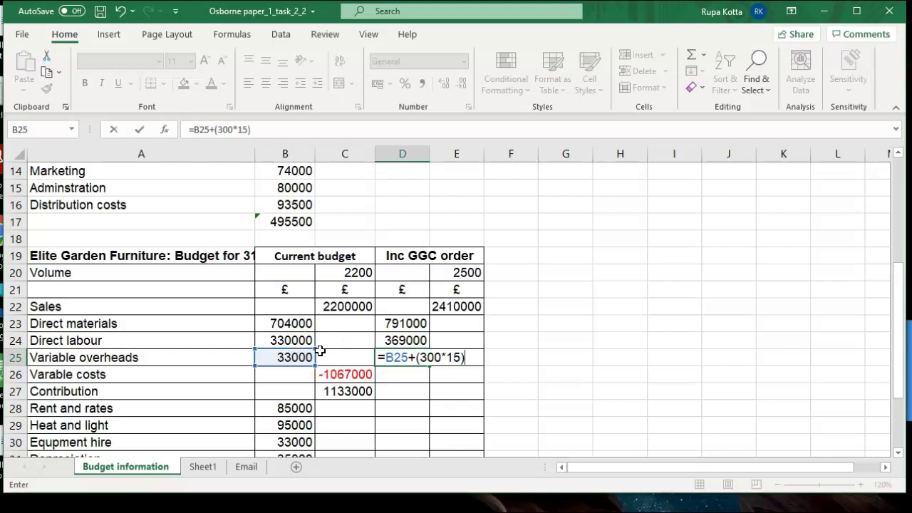
key(Return)
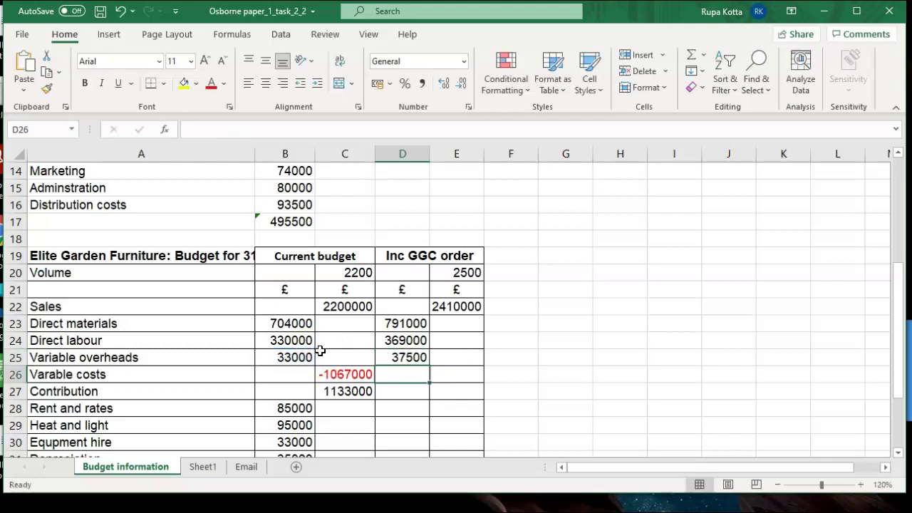
- Enter the Inc GGC order variable costs subtotal in E26 as =-SUM(D23:D25) and colour it red
click(452, 374)
text(=)
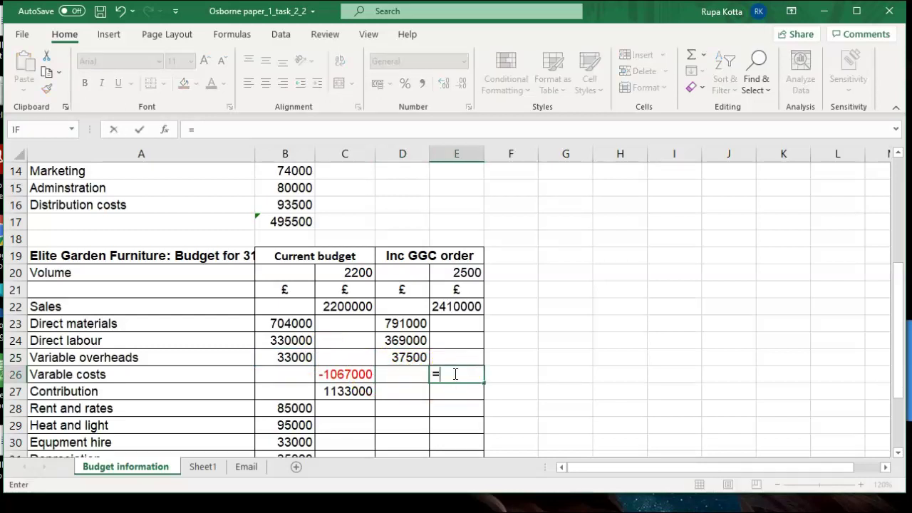
text(-sum()
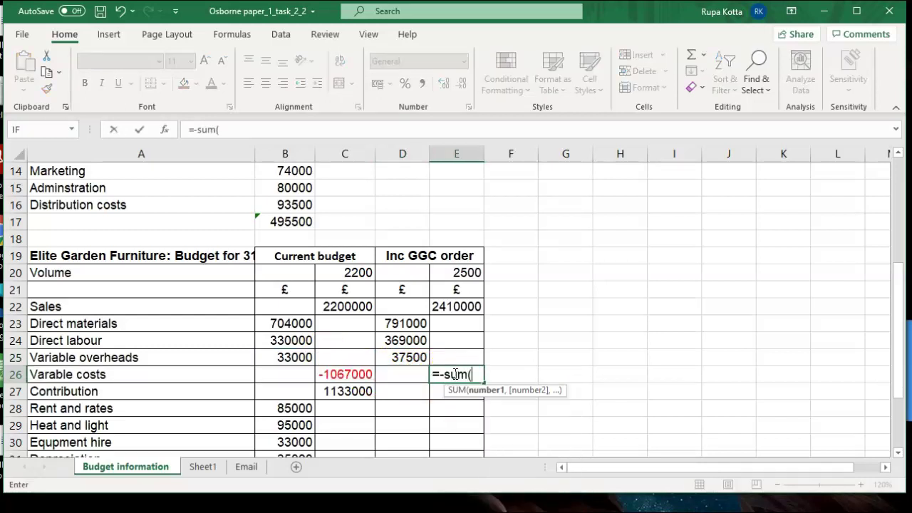
drag(405, 324, 409, 357)
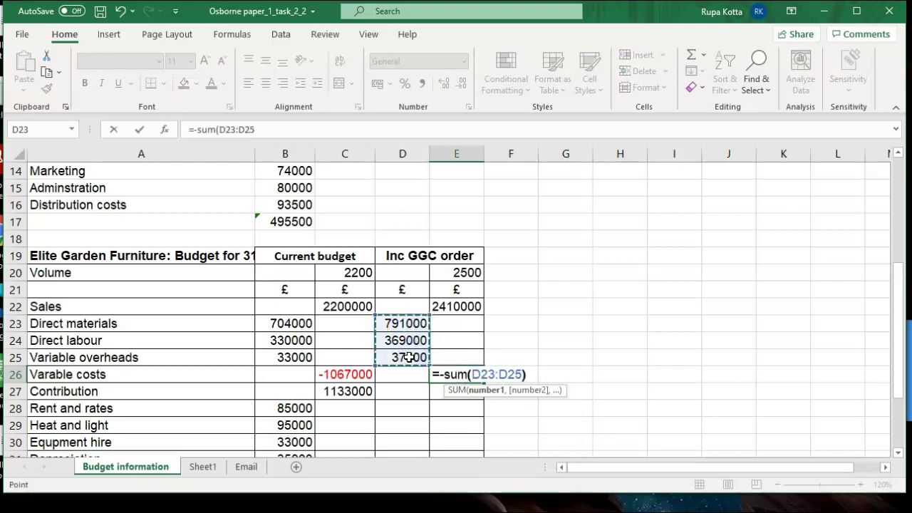
key(Return)
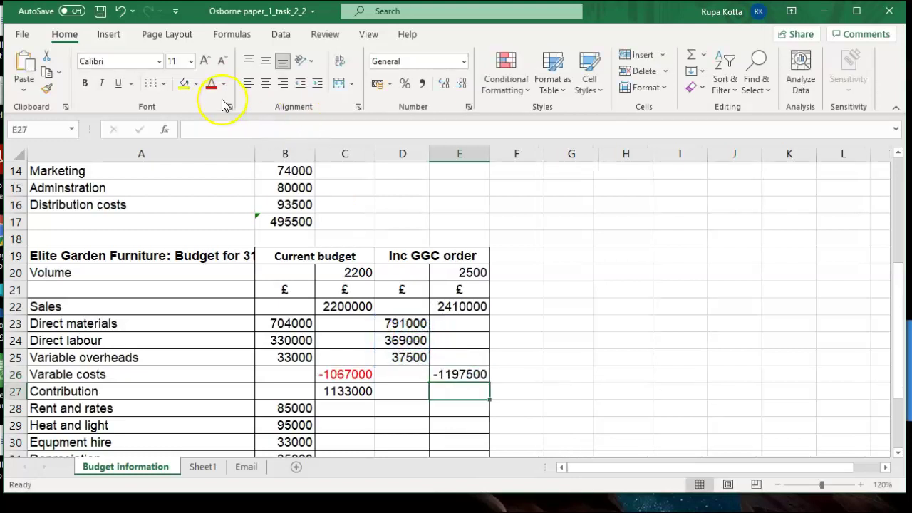
click(446, 374)
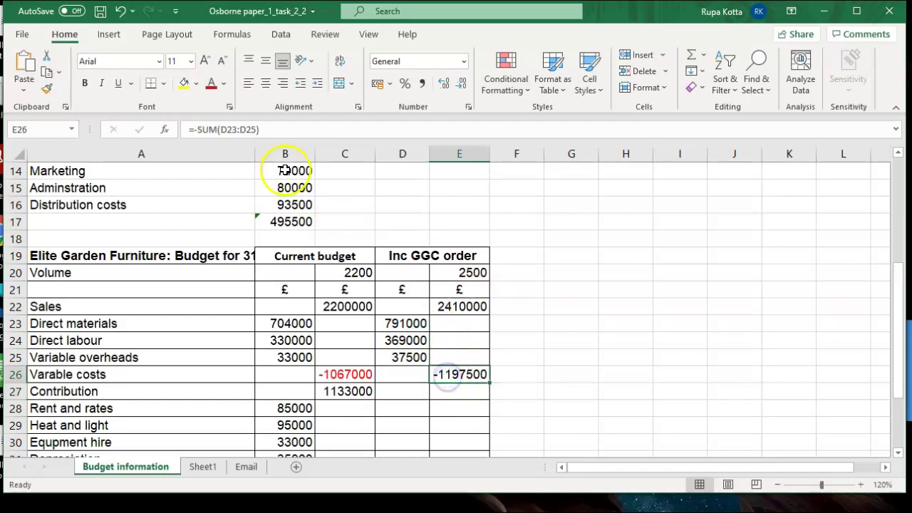
click(211, 83)
click(586, 334)
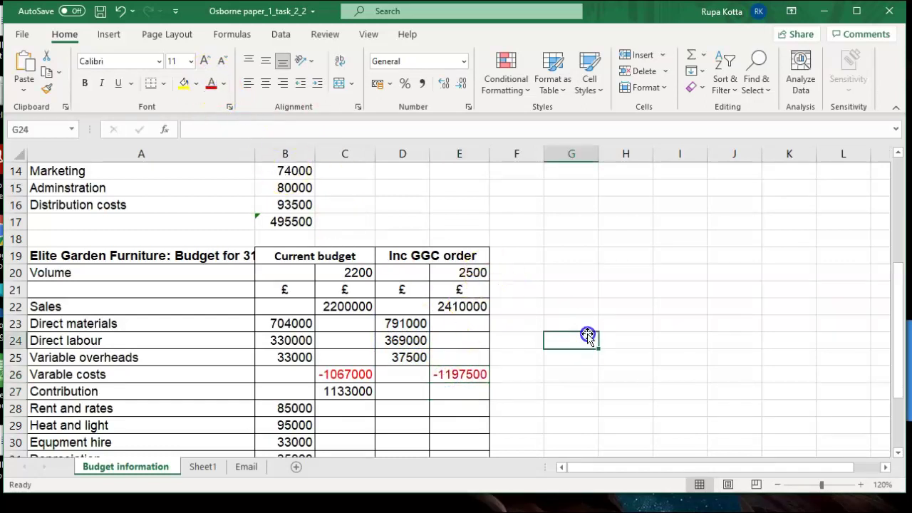
- Calculate the Inc GGC order Contribution in E27 with AutoSum over the figures from Sales down to variable costs
drag(465, 306, 464, 392)
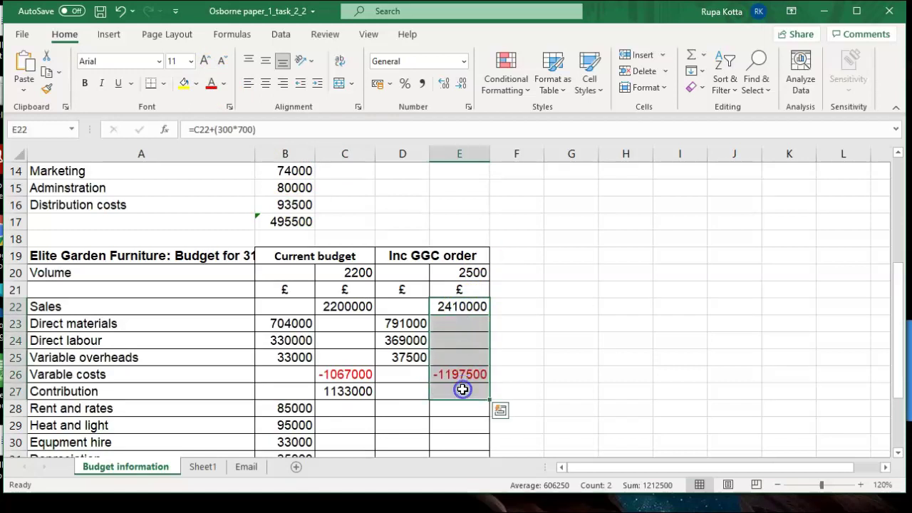
click(692, 61)
click(582, 371)
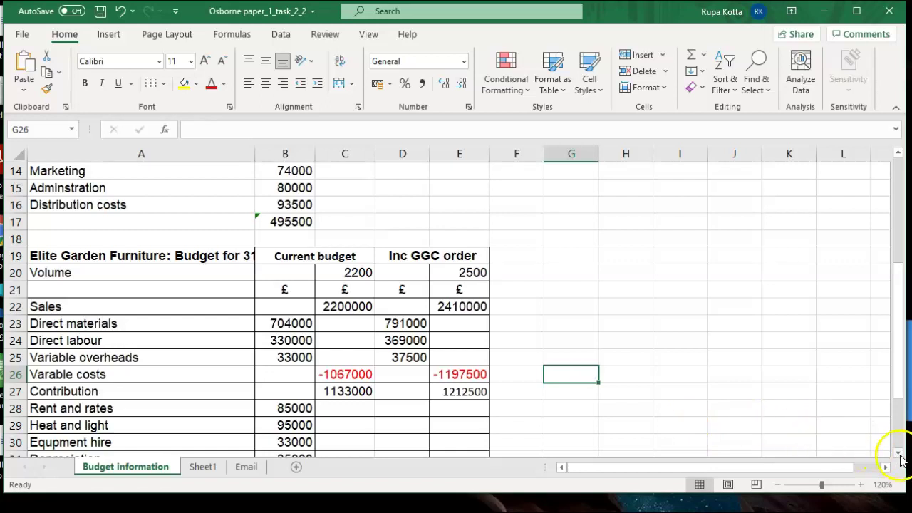
- Read the part (b) bullets of the brief on Sheet1 for changes to administration, distribution and all other costs
scroll(882, 448, down, 2)
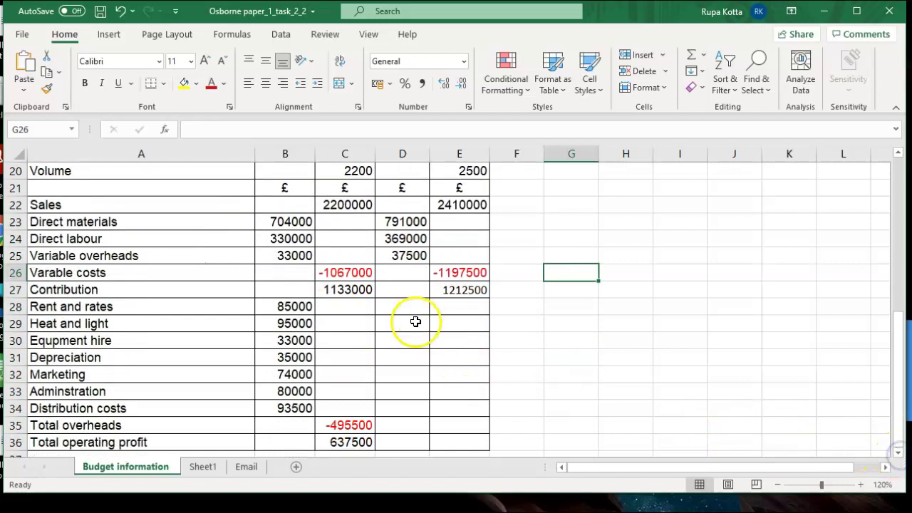
click(204, 466)
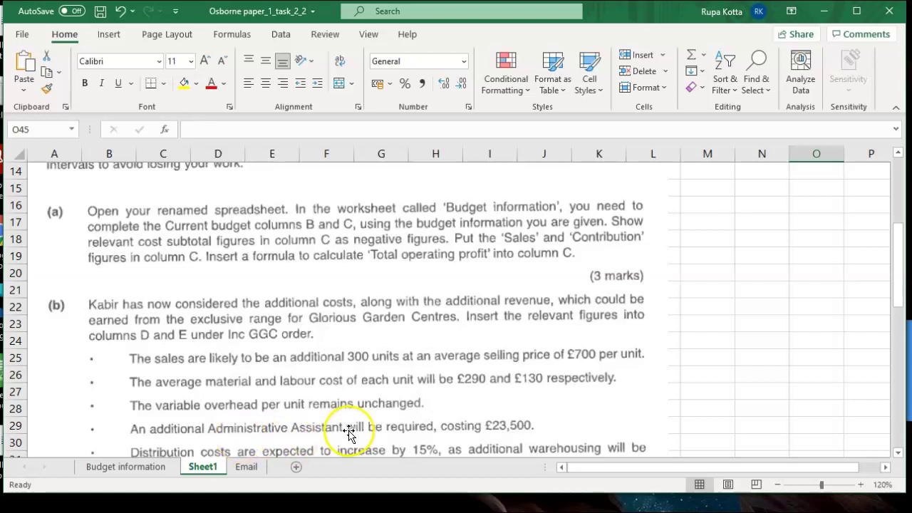
click(899, 452)
click(898, 452)
click(899, 453)
click(899, 452)
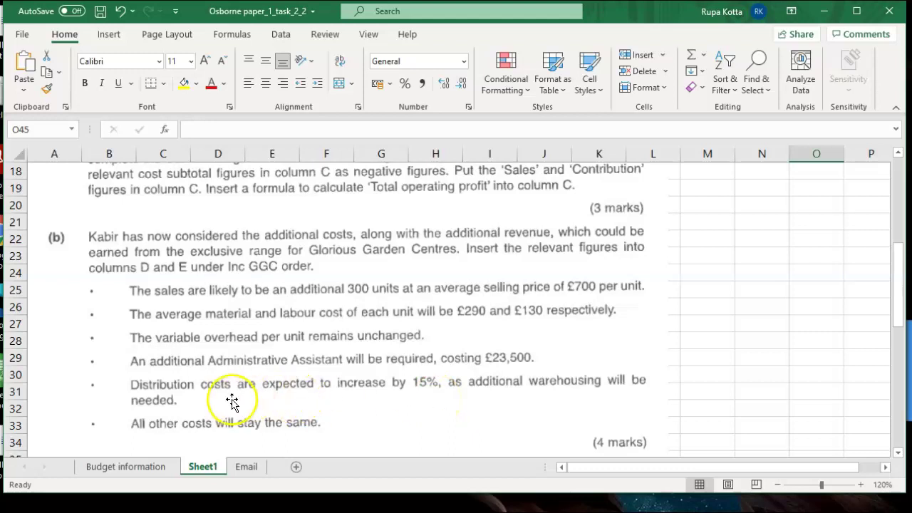
click(141, 467)
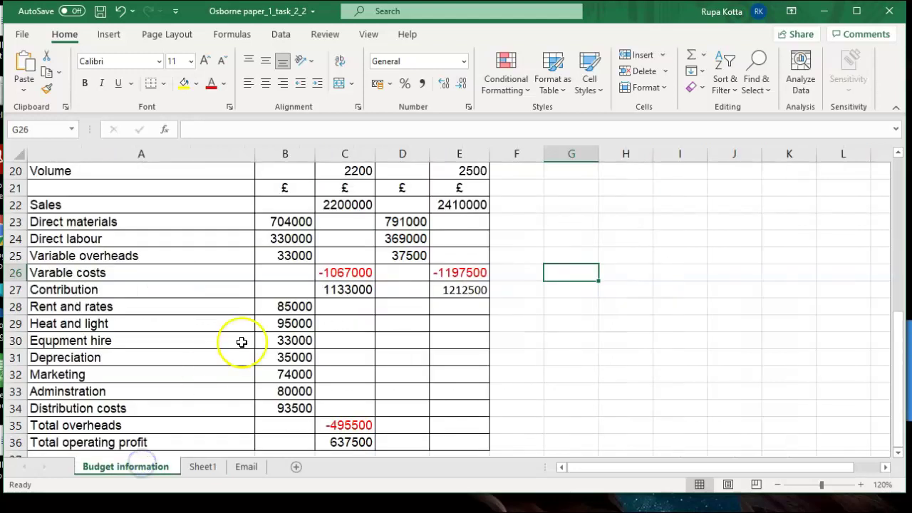
- Carry the current Rent and rates and Heat and light into the Inc GGC order column with =B28 in D28 and =B29 in D29
click(403, 307)
text(=)
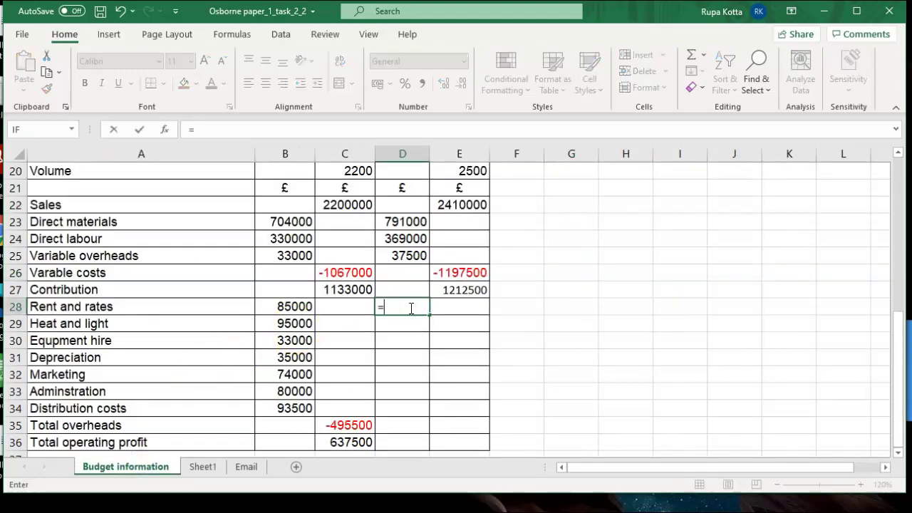
click(297, 307)
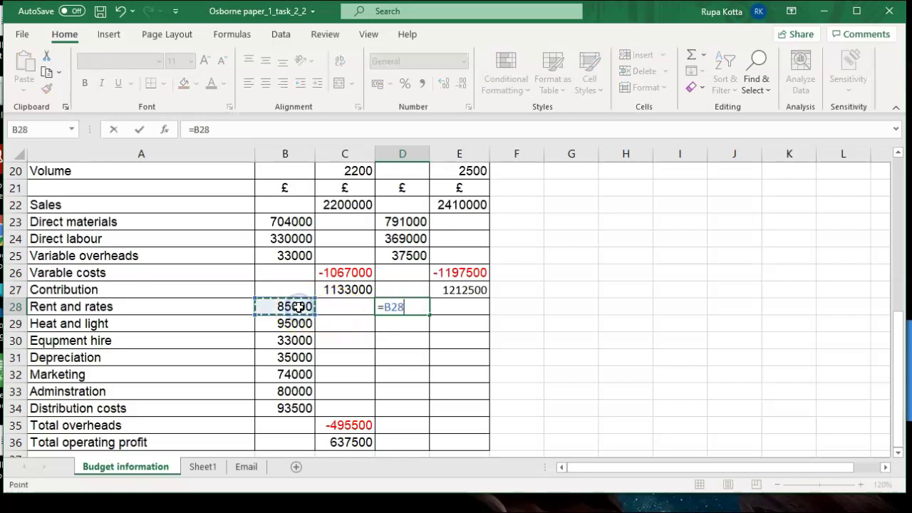
key(Return)
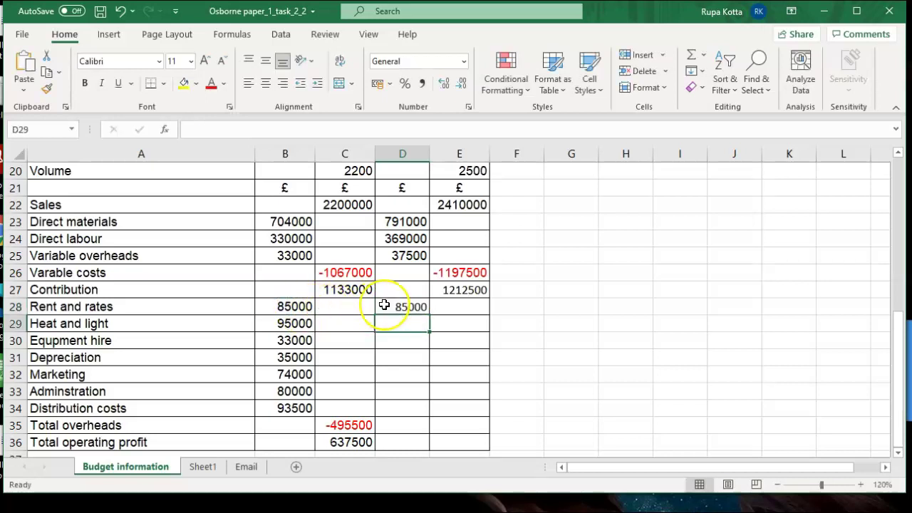
text(=)
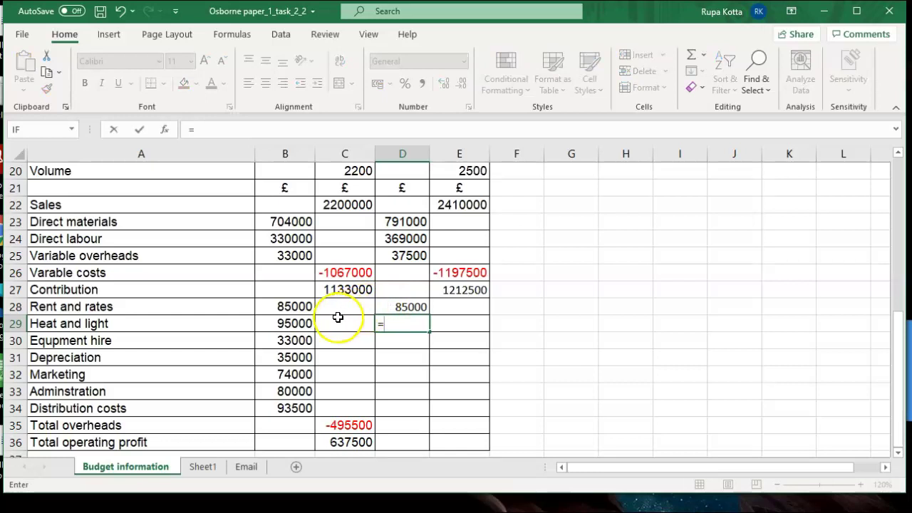
click(304, 324)
key(Return)
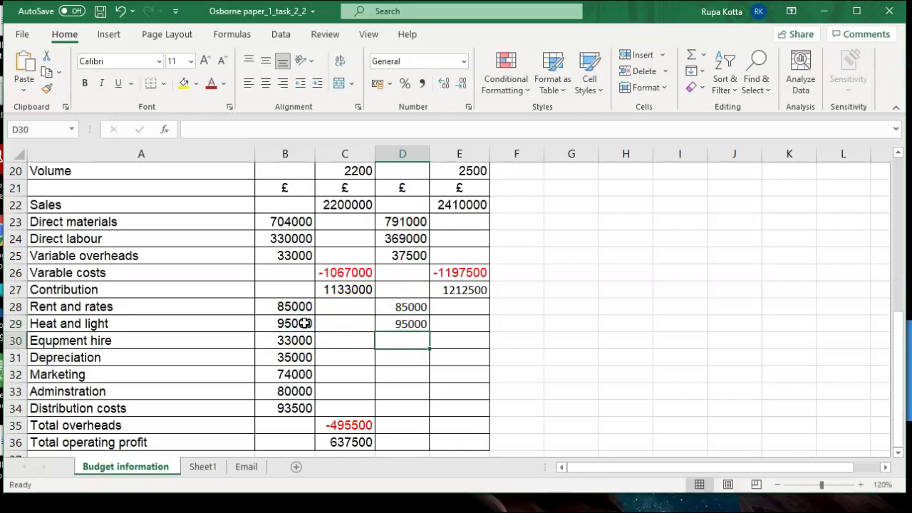
- Carry the current Equipment hire, Depreciation and Marketing into the Inc GGC order column with =B30, =B31 and =B32 in D30:D32
text(=)
click(288, 342)
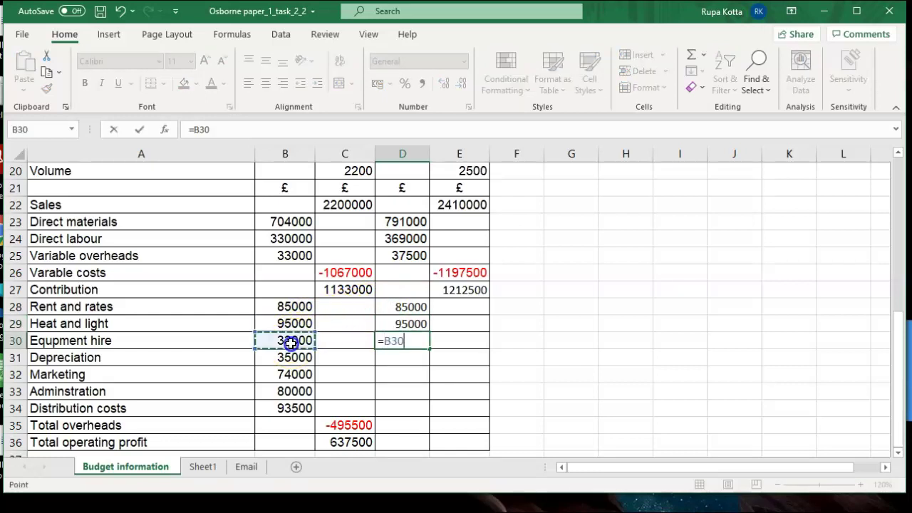
key(Return)
text(=)
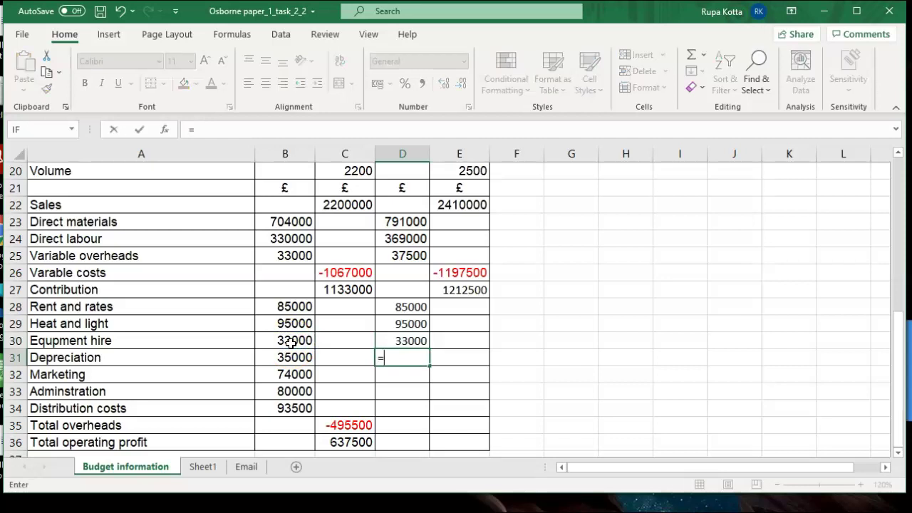
click(290, 358)
key(Return)
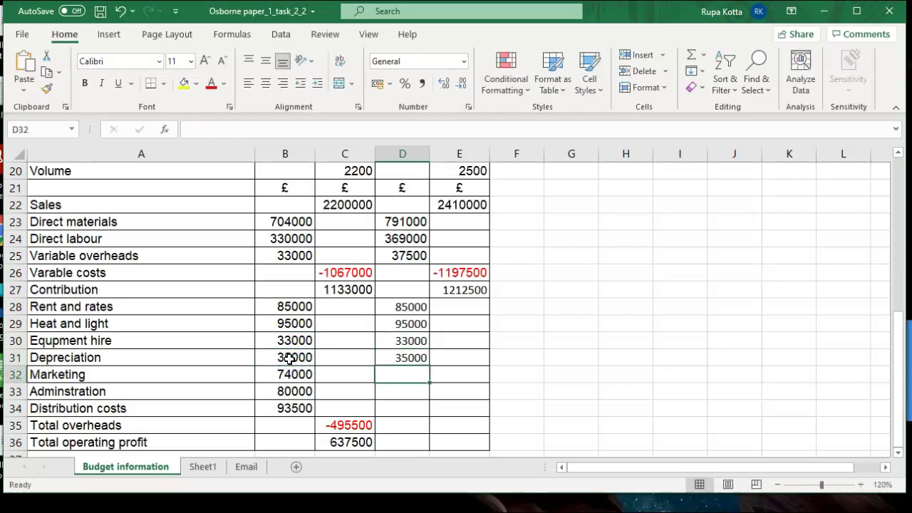
text(=)
click(286, 374)
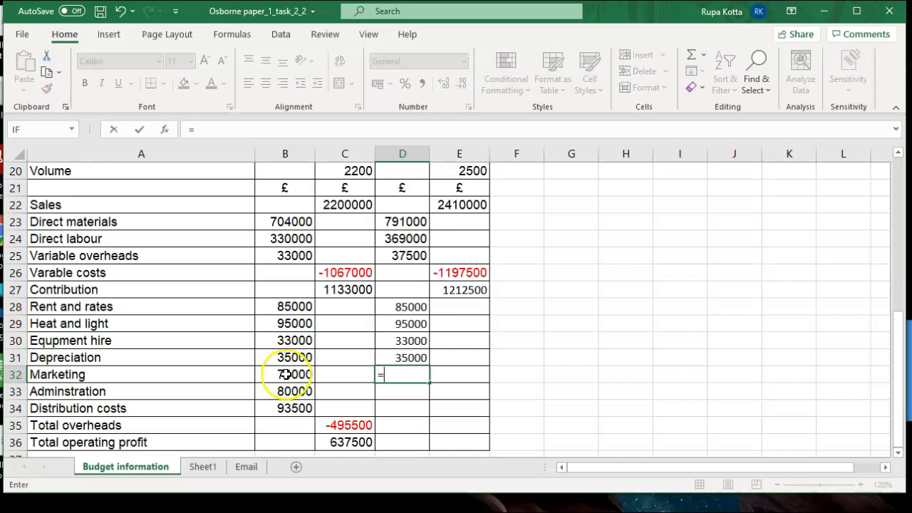
key(Return)
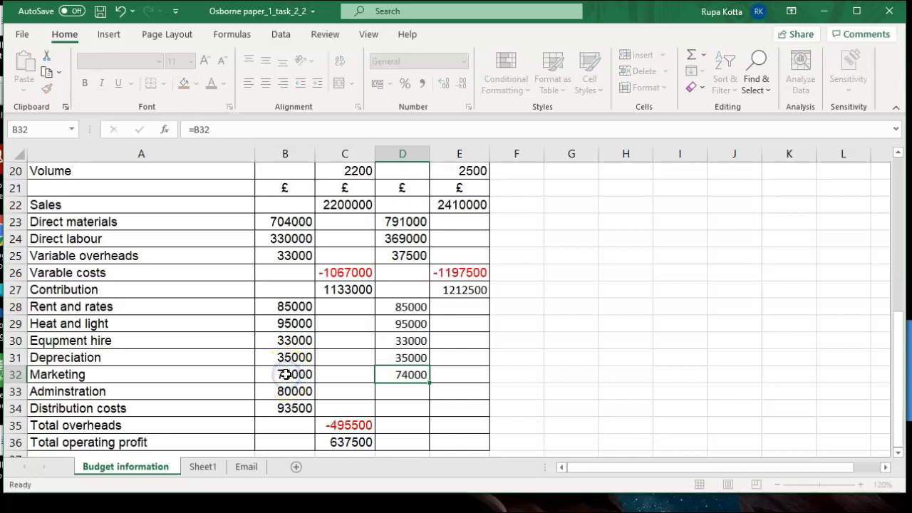
- Calculate the Inc GGC order administration cost in D33 as =B33+23500
text(=)
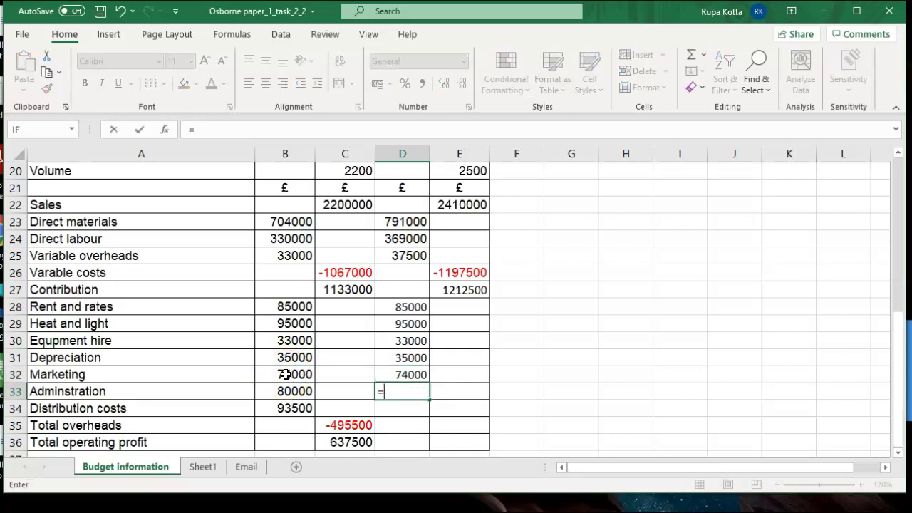
click(282, 393)
click(282, 393)
text(+23500)
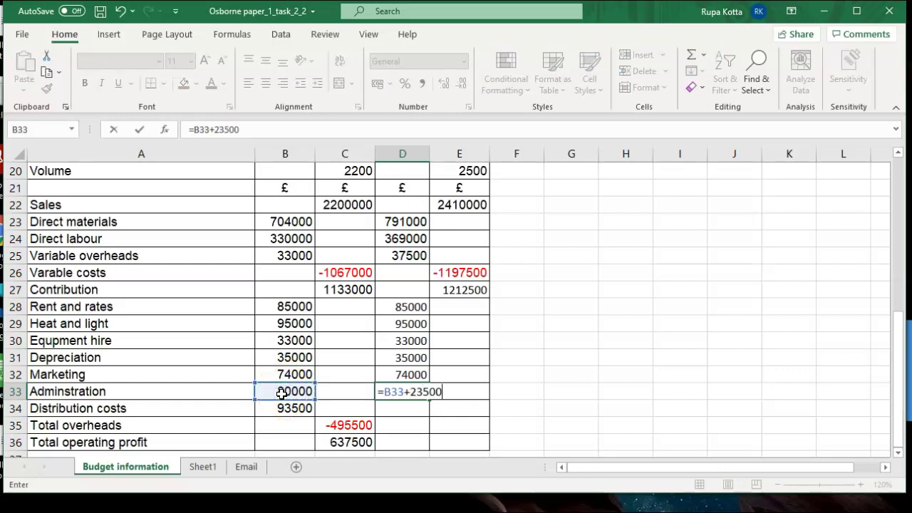
key(Return)
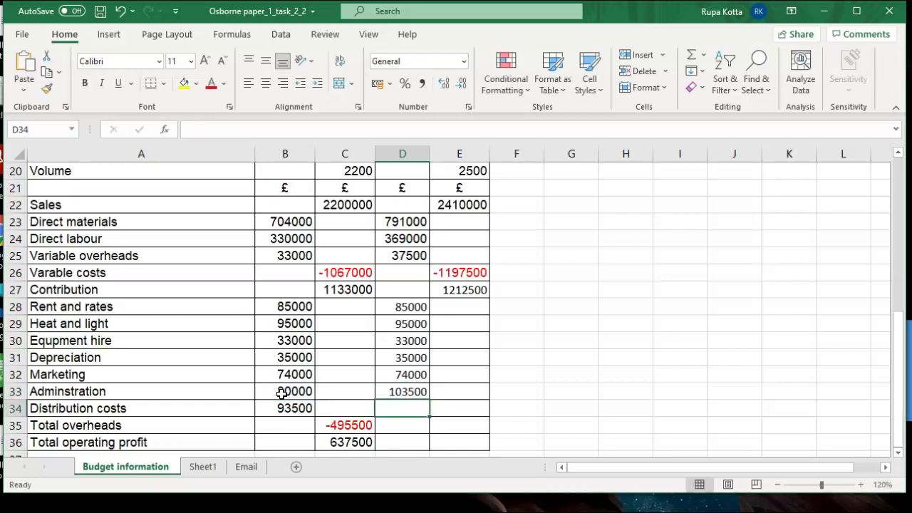
- Calculate the Inc GGC order distribution costs in D34 with a 15% increase, using =B34+(B34*15%)
text(=)
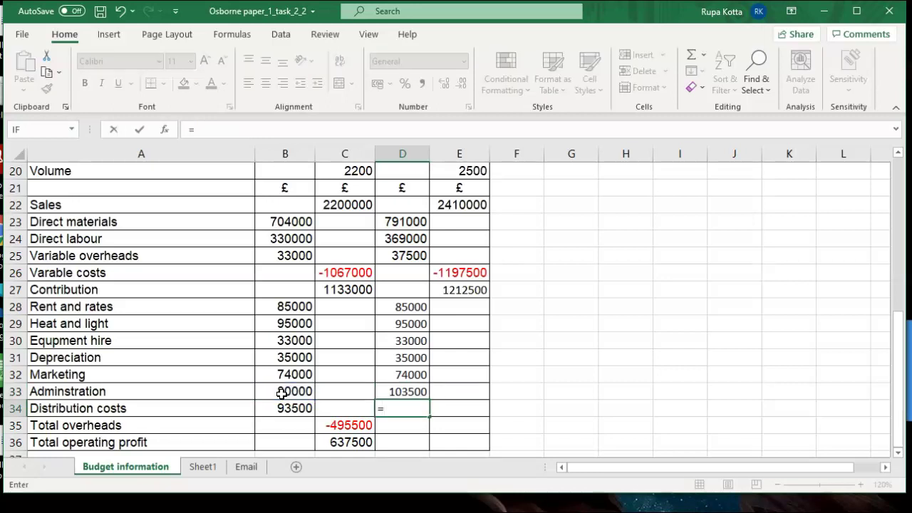
click(277, 409)
click(277, 408)
text(+)
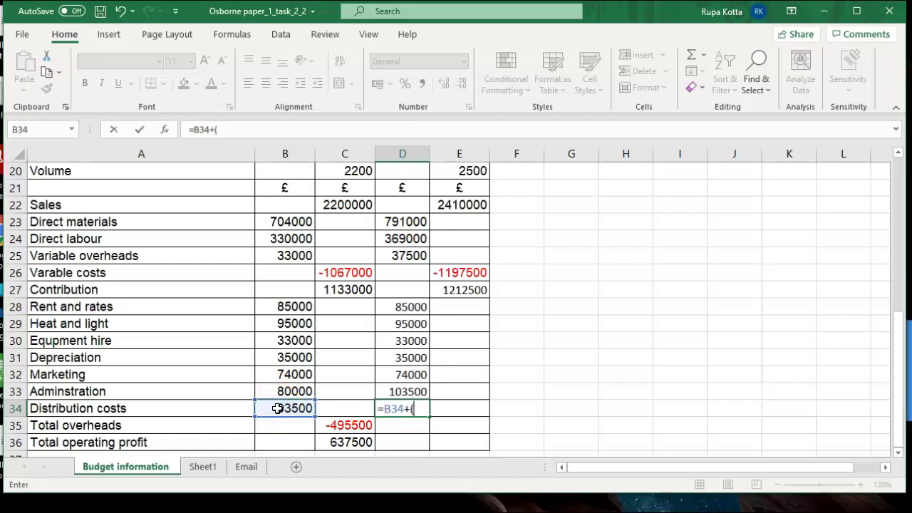
text(()
click(277, 408)
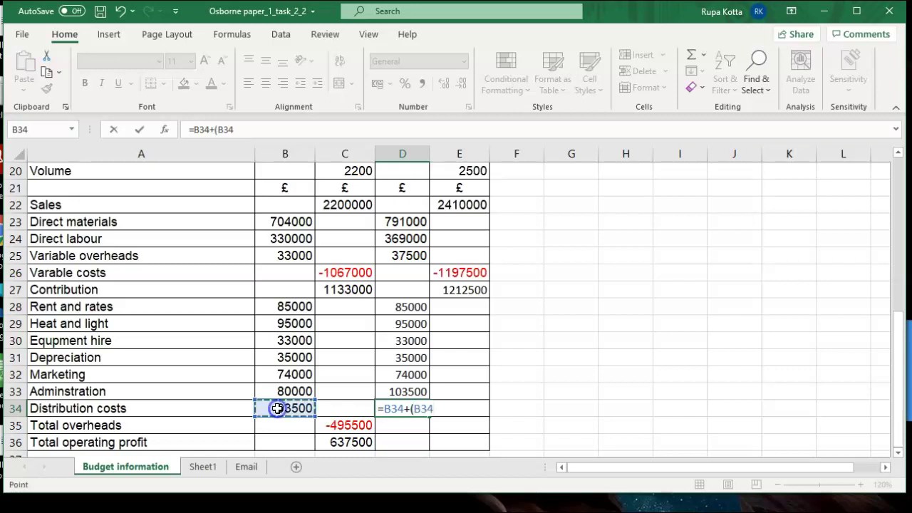
text(*15)
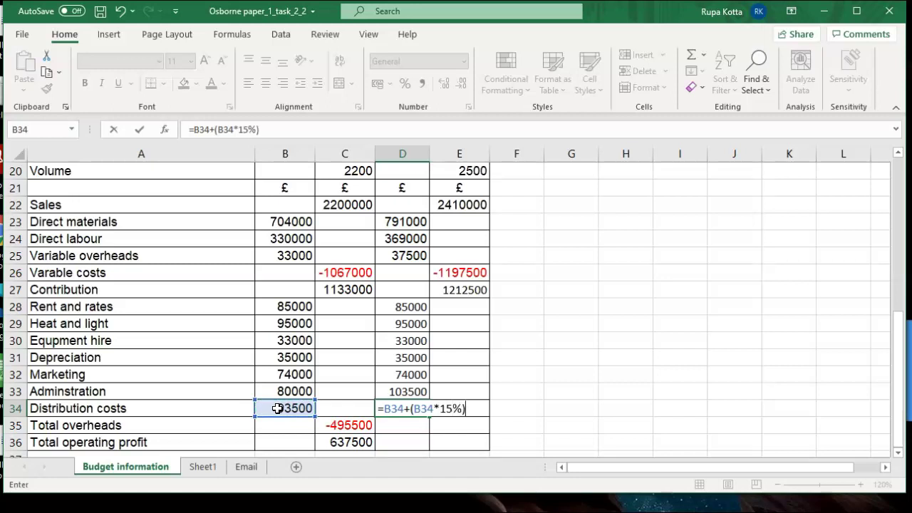
text(%))
key(Return)
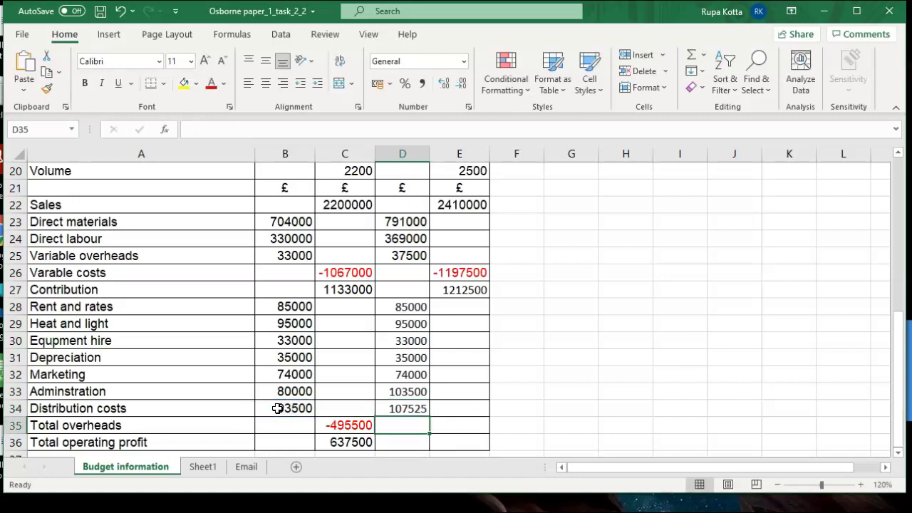
- Enter the Inc GGC order total overheads in E35 as =-SUM(D28:D34) and colour the figure red
click(452, 421)
double_click(454, 422)
text(=)
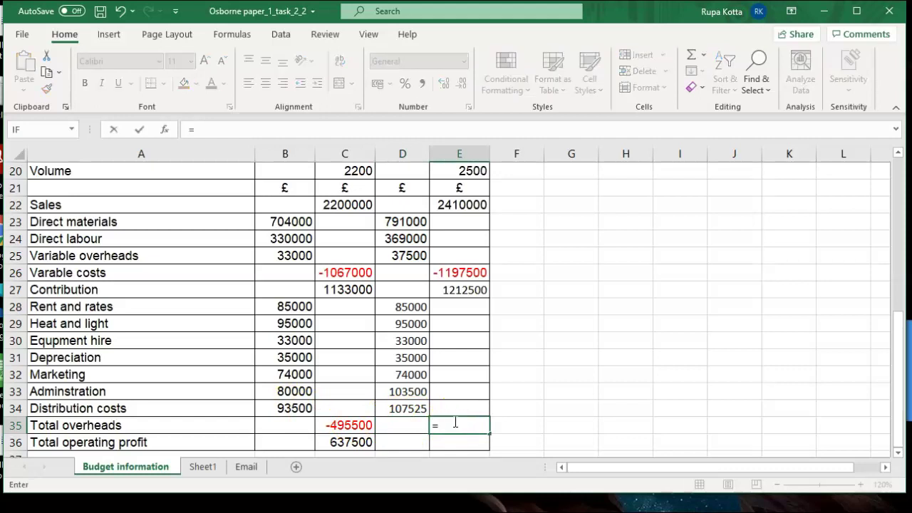
text(-sum()
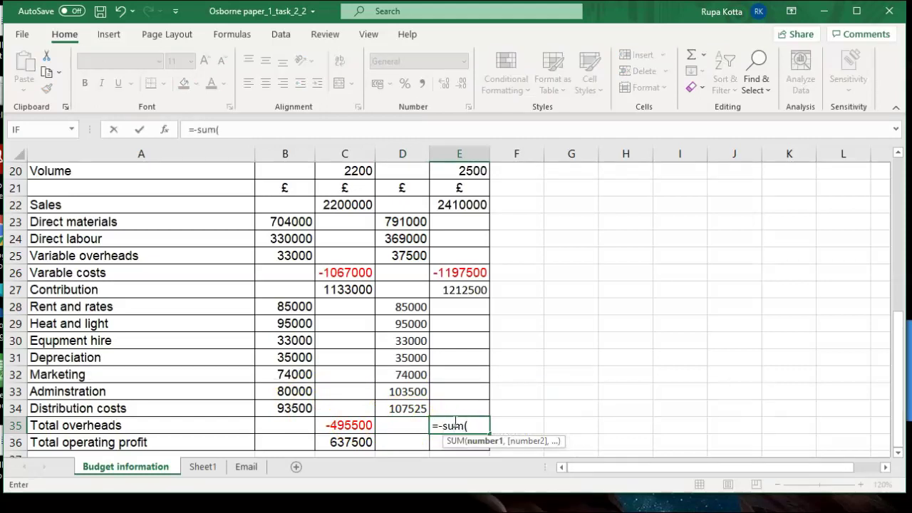
click(403, 308)
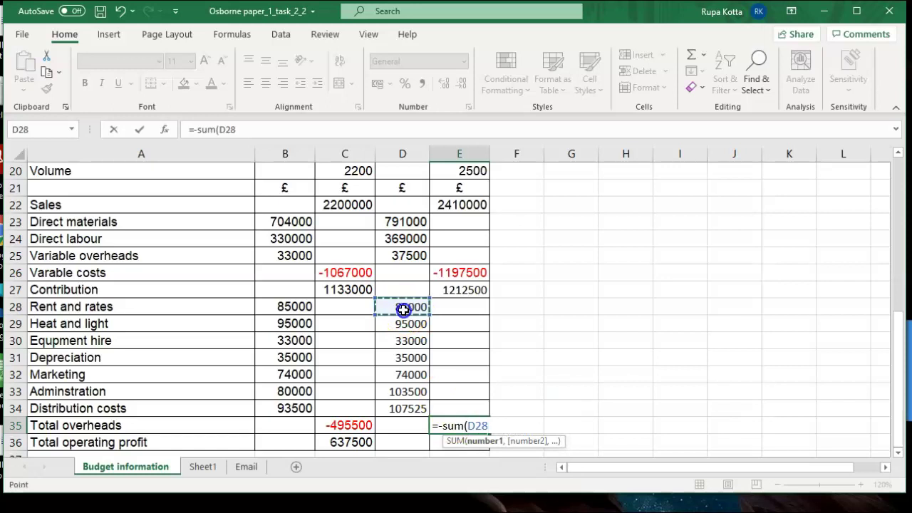
key(F8)
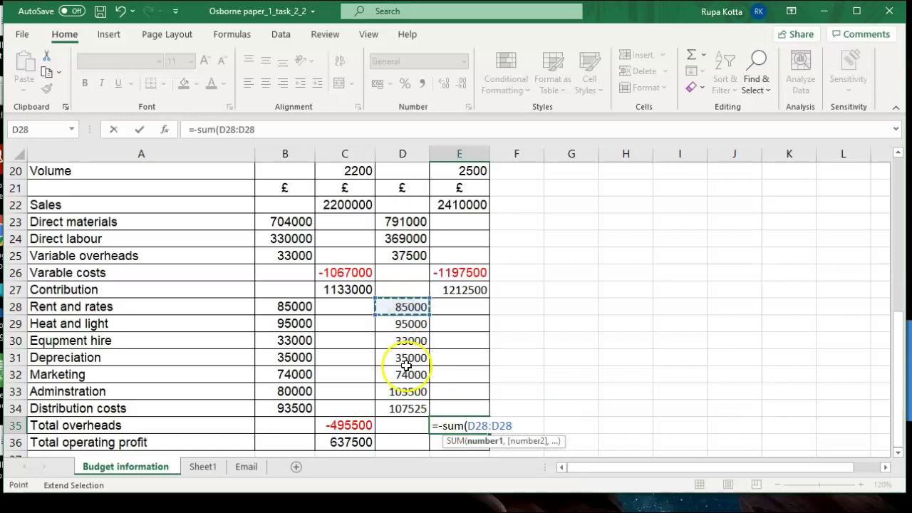
click(403, 411)
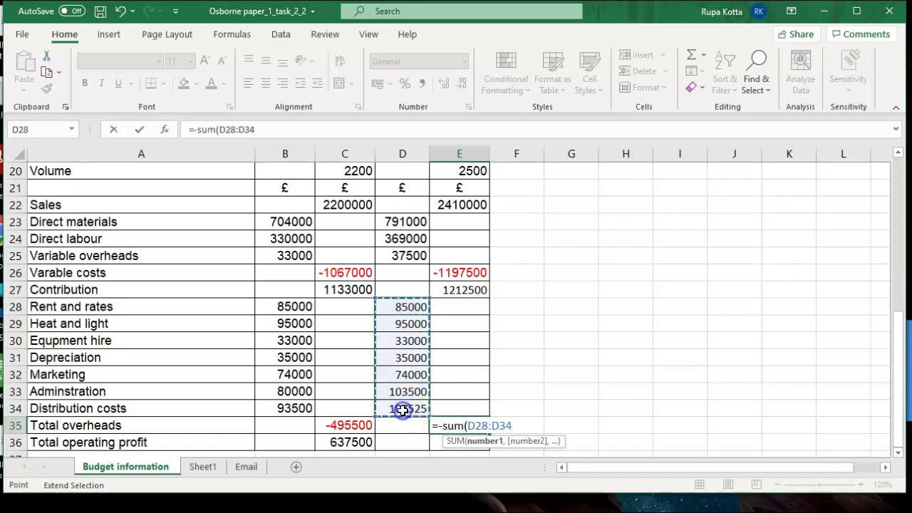
text())
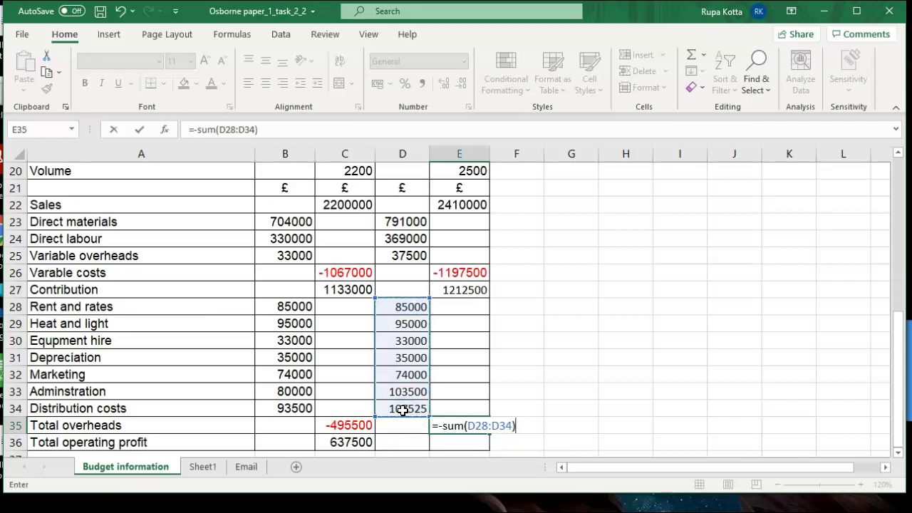
key(Return)
click(446, 426)
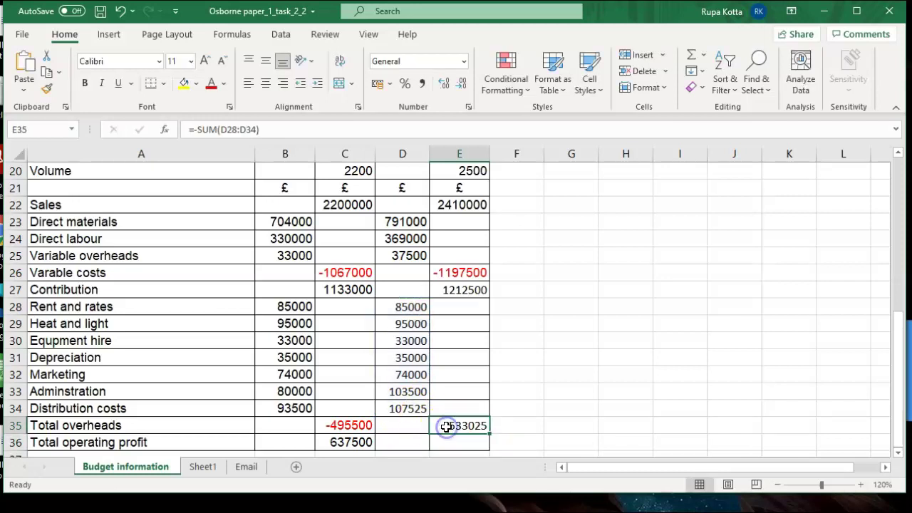
click(210, 84)
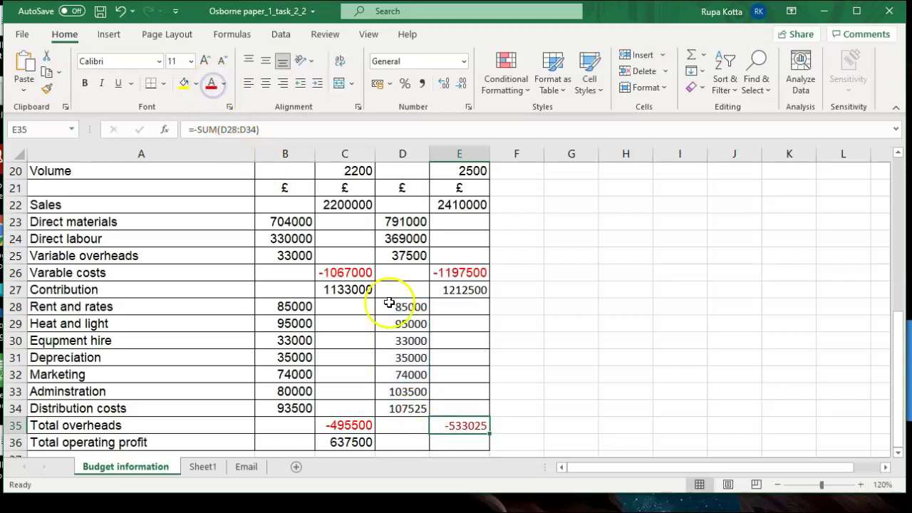
- Calculate the Inc GGC order total operating profit in E36 as =E27+E35
click(454, 443)
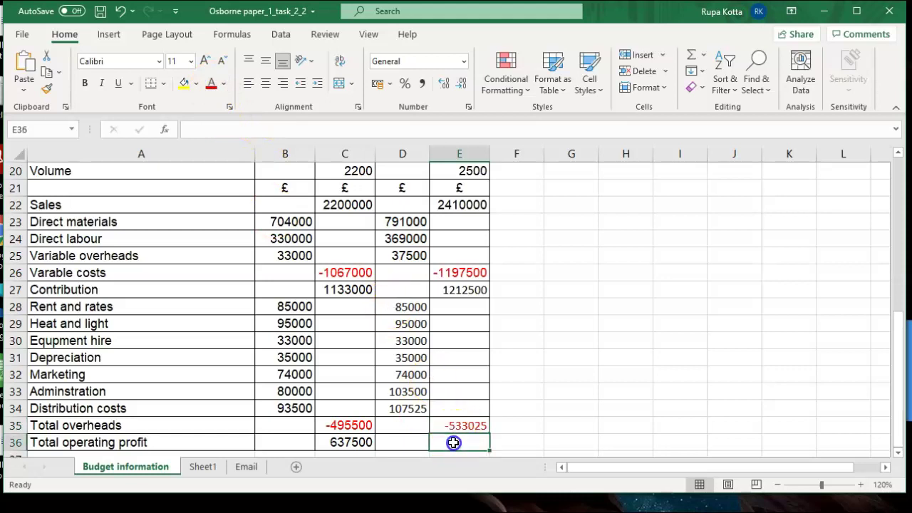
text(=)
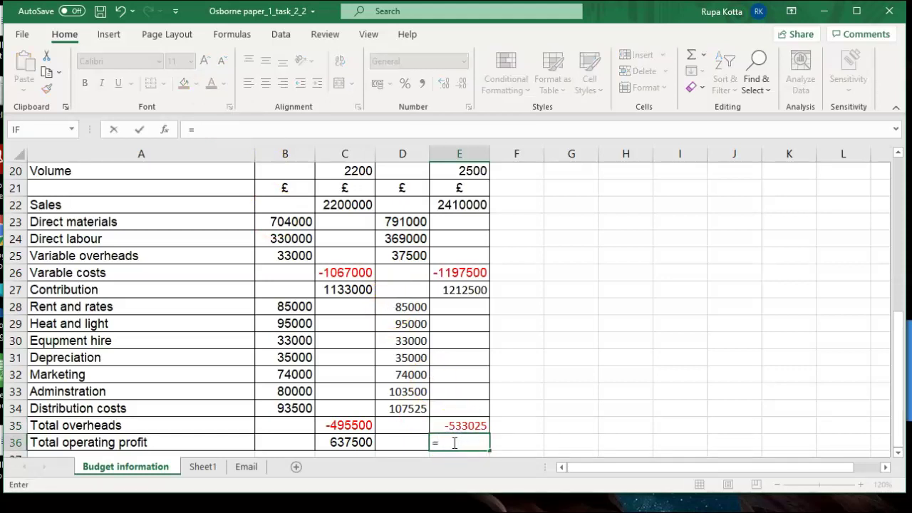
click(458, 291)
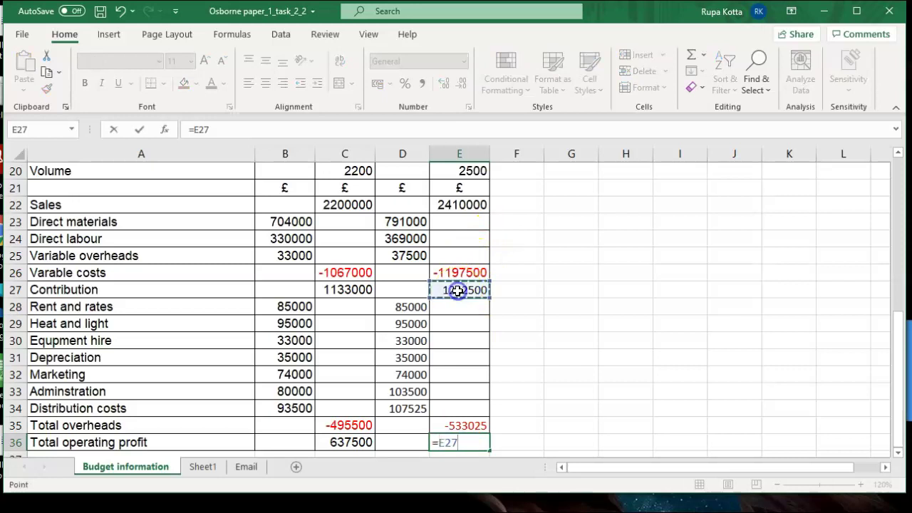
text(+)
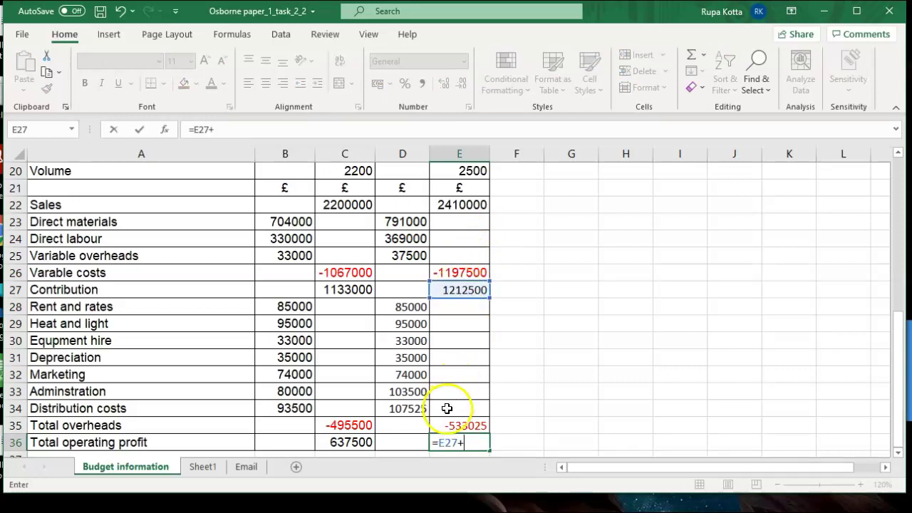
click(445, 425)
key(Return)
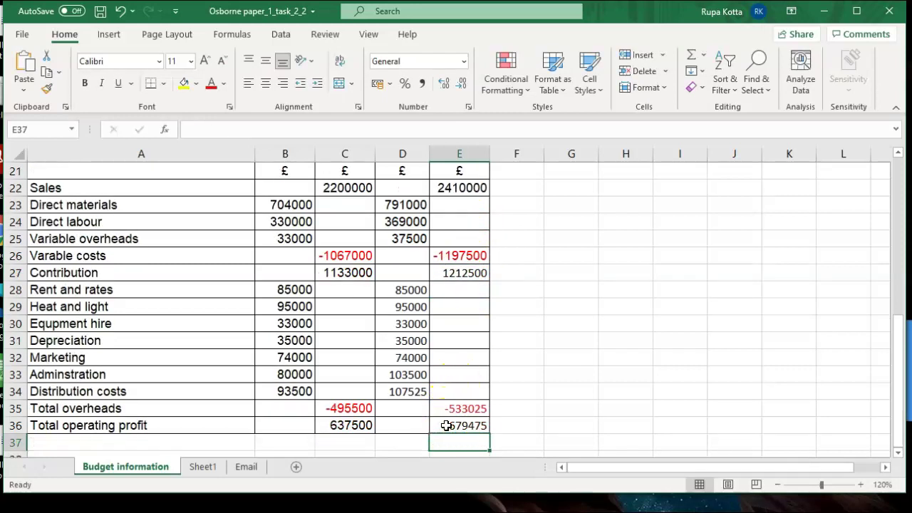
click(697, 378)
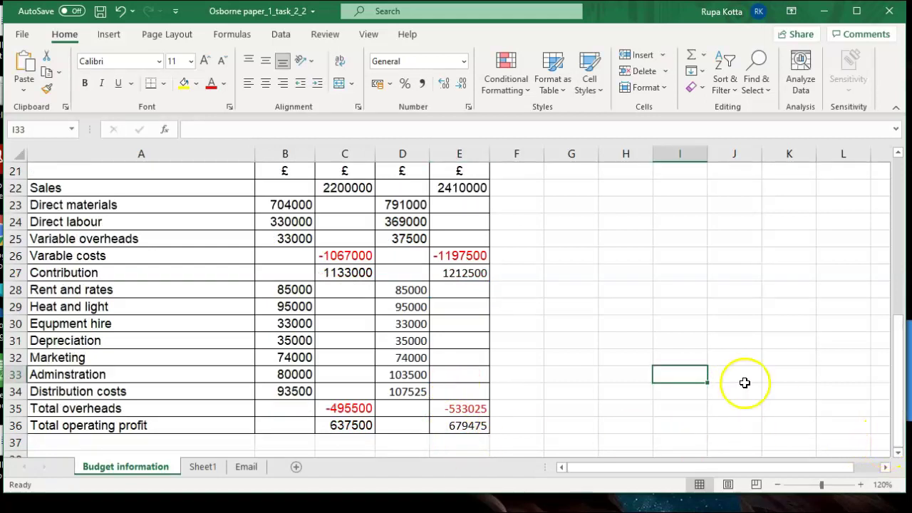
- Change the font of the Inc GGC order figures in D27:E36 to Arial
click(285, 302)
click(420, 291)
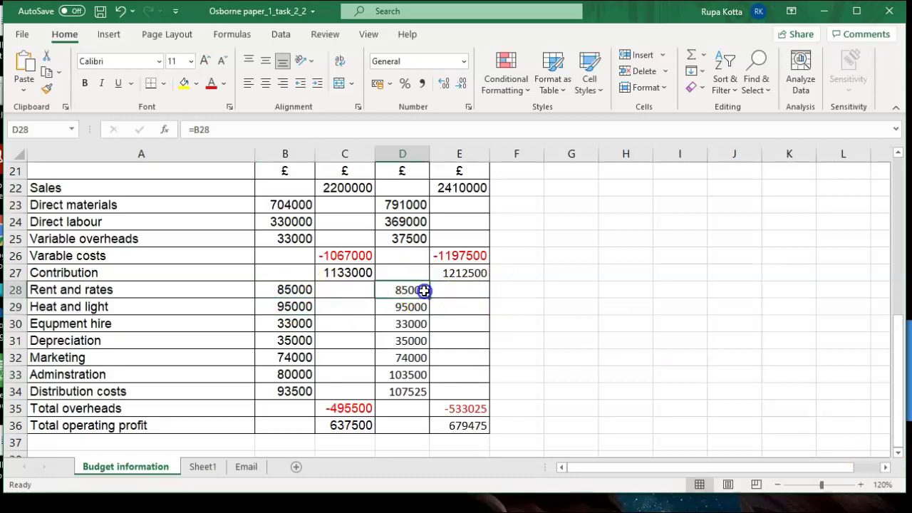
drag(415, 272, 467, 427)
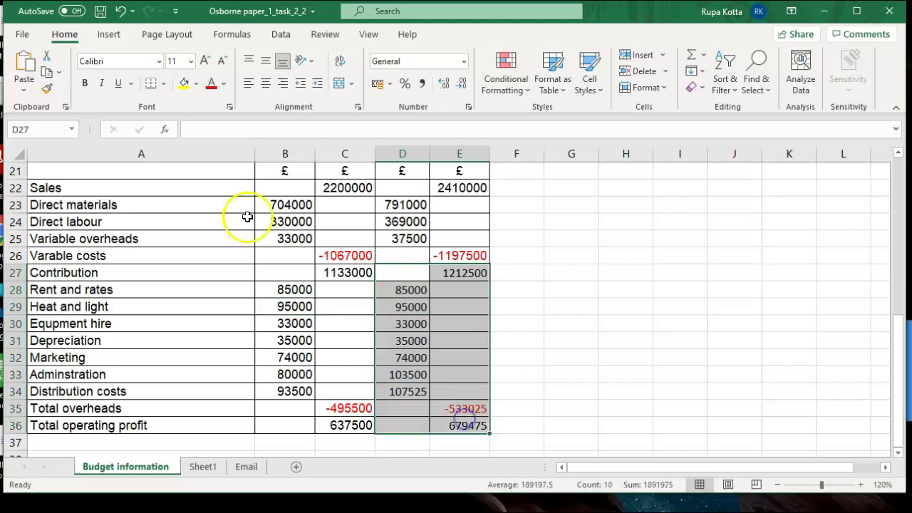
click(155, 66)
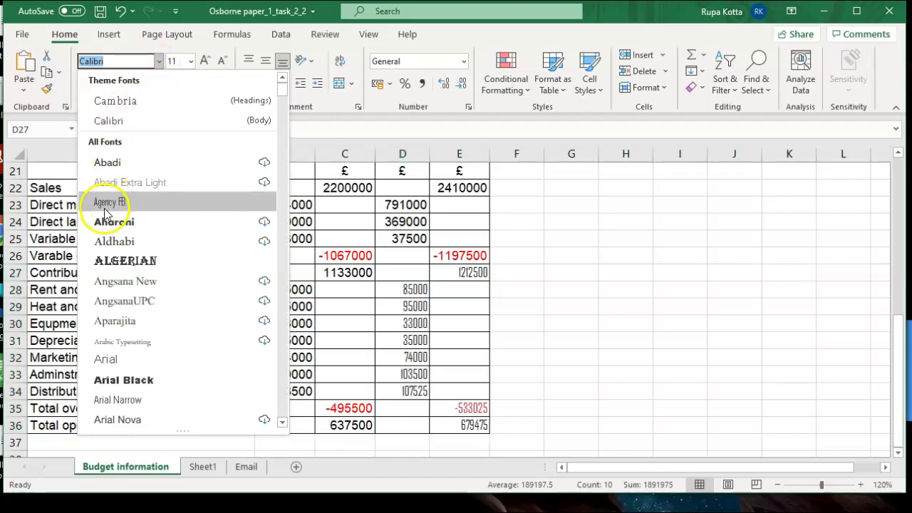
click(107, 359)
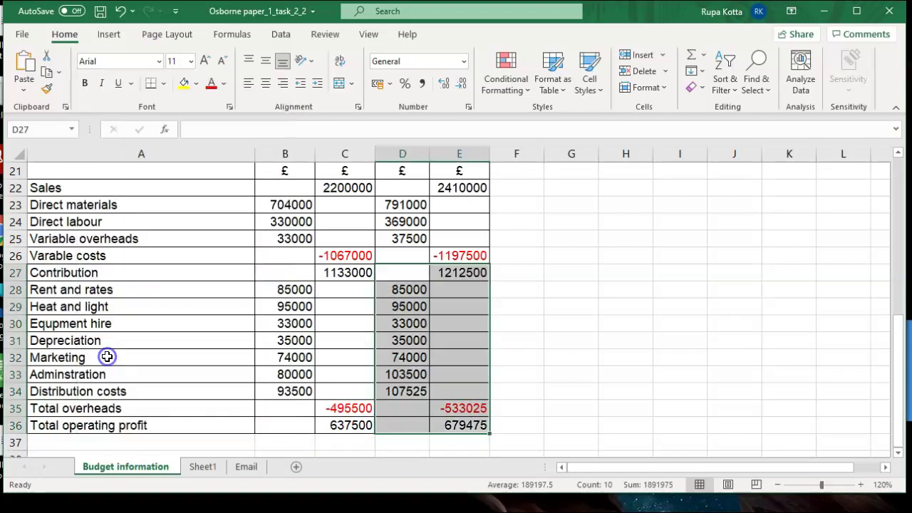
click(616, 287)
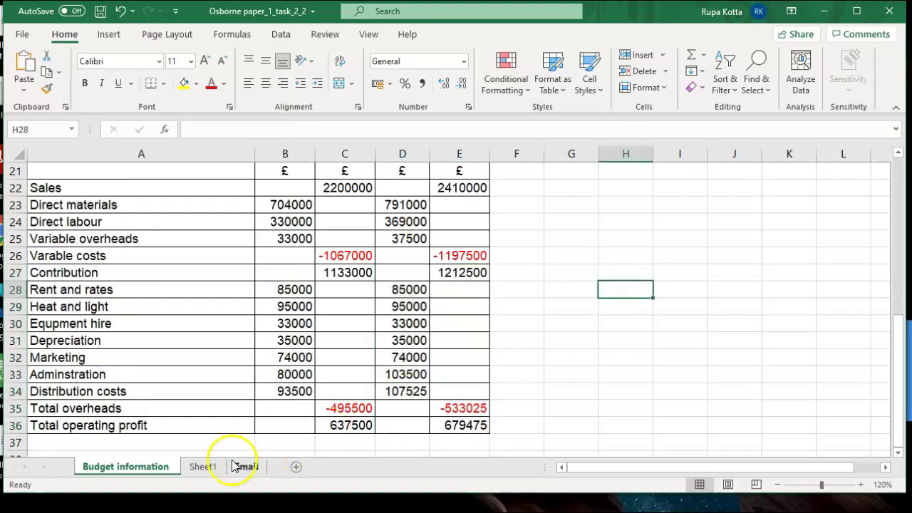
- Read part (c) of the brief on Sheet1 for the font, spell check and currency formatting requirements
click(203, 469)
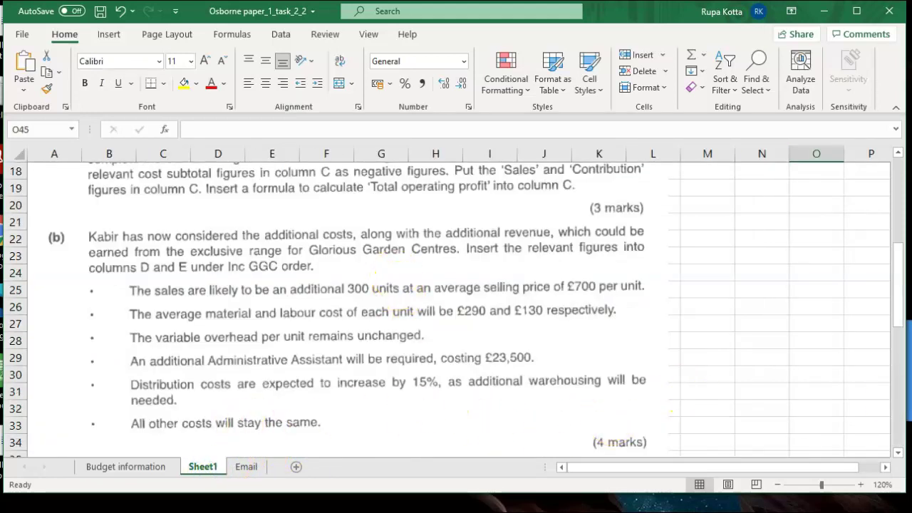
click(899, 454)
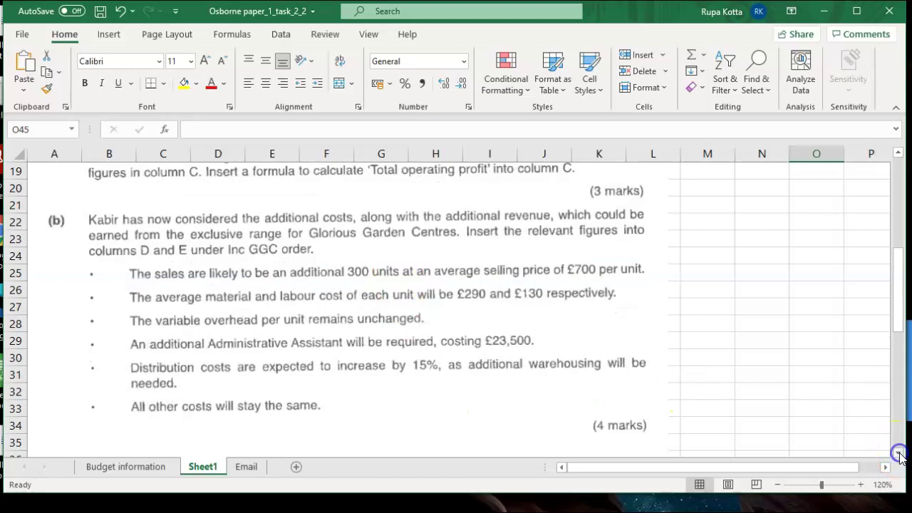
click(899, 455)
click(900, 455)
click(900, 455)
click(900, 455)
click(899, 455)
click(900, 455)
click(900, 455)
click(900, 455)
click(899, 454)
click(899, 455)
click(900, 455)
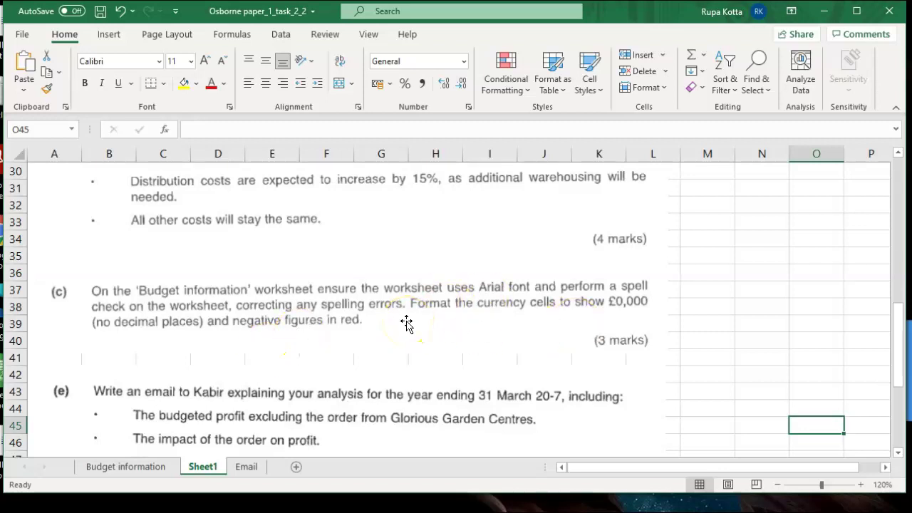
- Check that the budget table in A20:E36 of the Budget information sheet uses the Arial font
click(145, 468)
drag(897, 360, 897, 185)
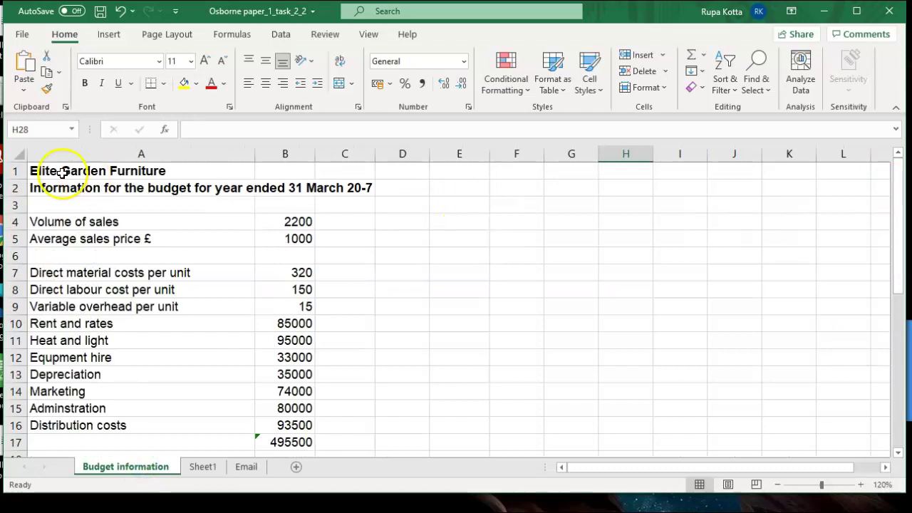
drag(897, 247, 901, 404)
drag(60, 174, 449, 437)
click(103, 59)
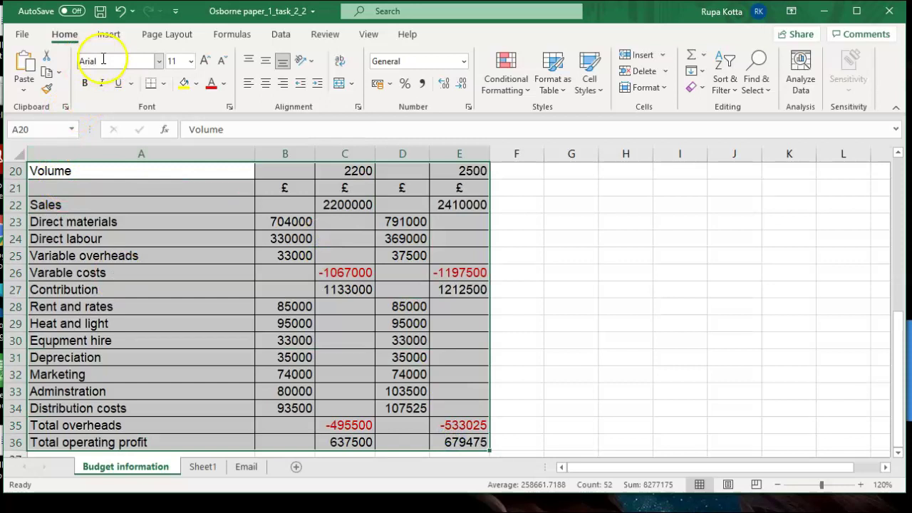
click(601, 235)
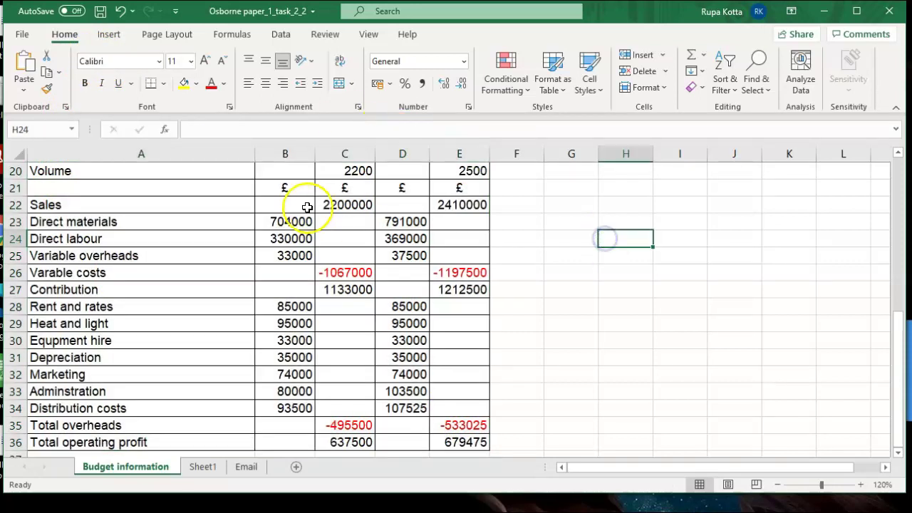
- Format the budget figures in B22:E36 as Currency with the £ symbol, 0 decimal places and the -£1,234 negative style
drag(298, 203, 471, 440)
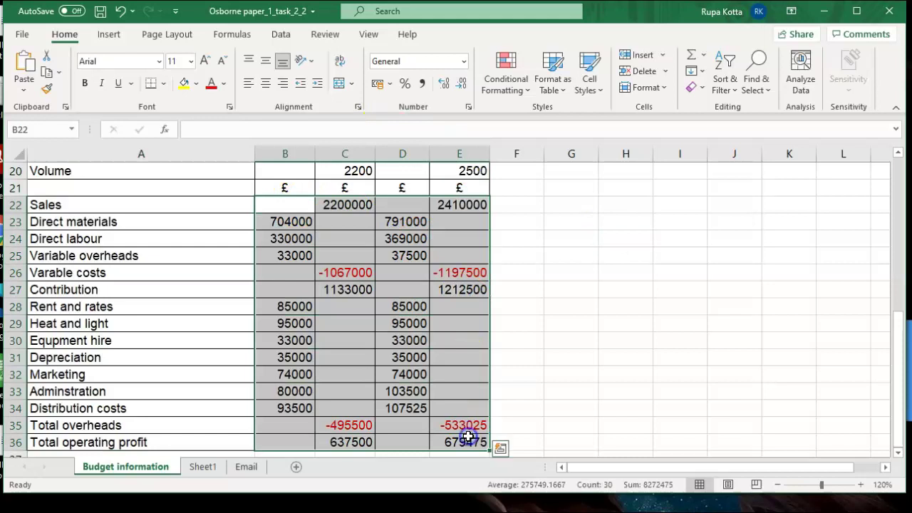
right_click(404, 297)
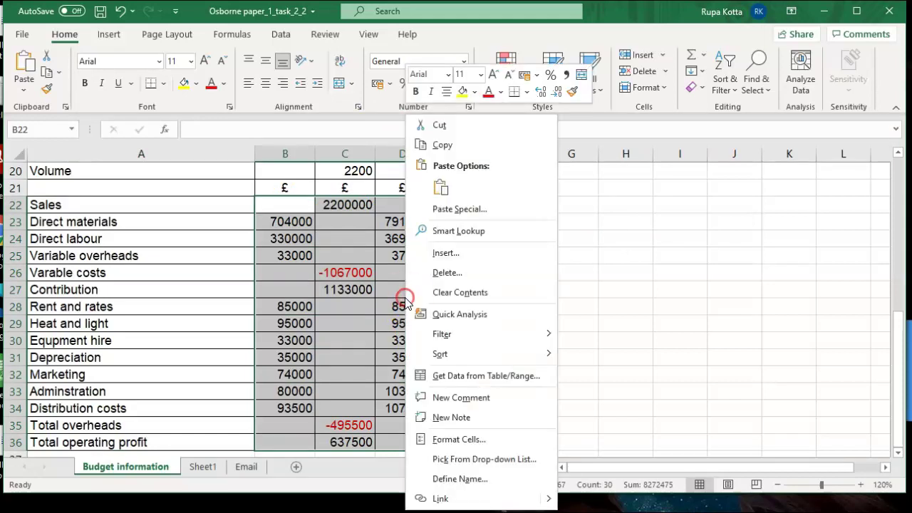
click(451, 440)
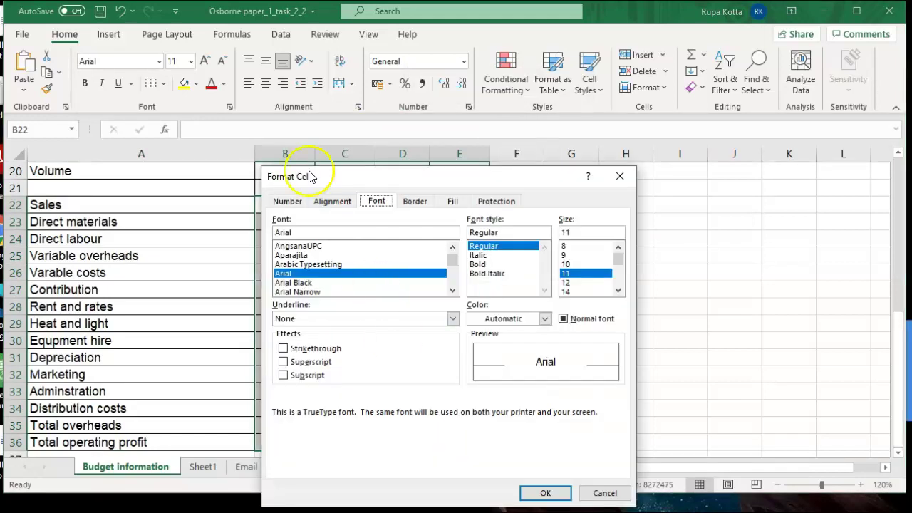
click(286, 201)
click(294, 251)
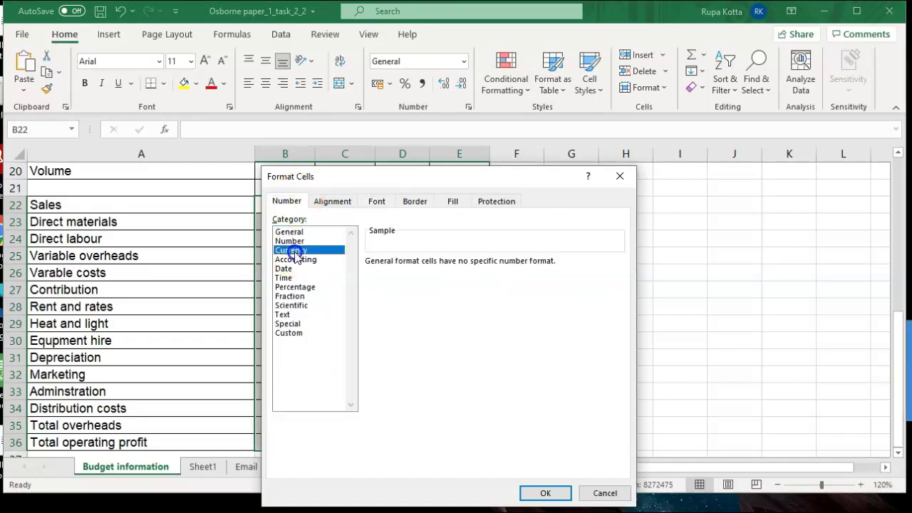
click(461, 267)
click(461, 267)
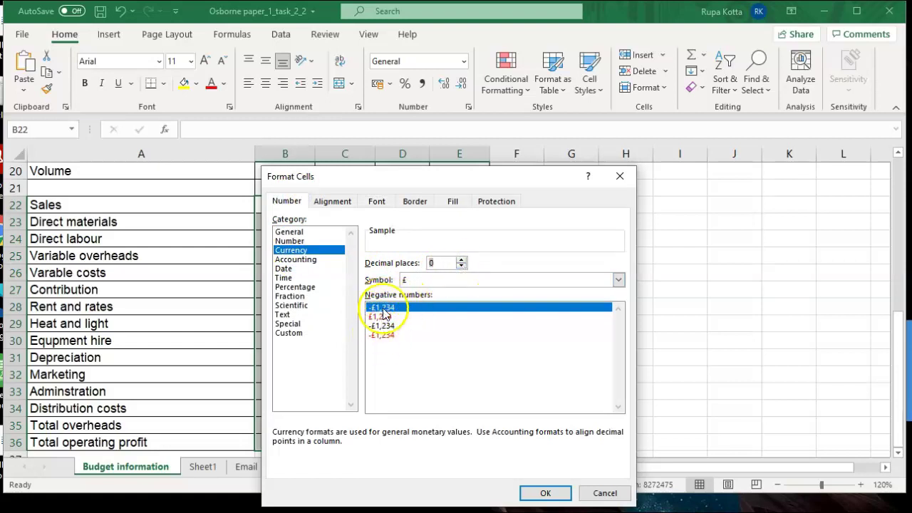
click(535, 494)
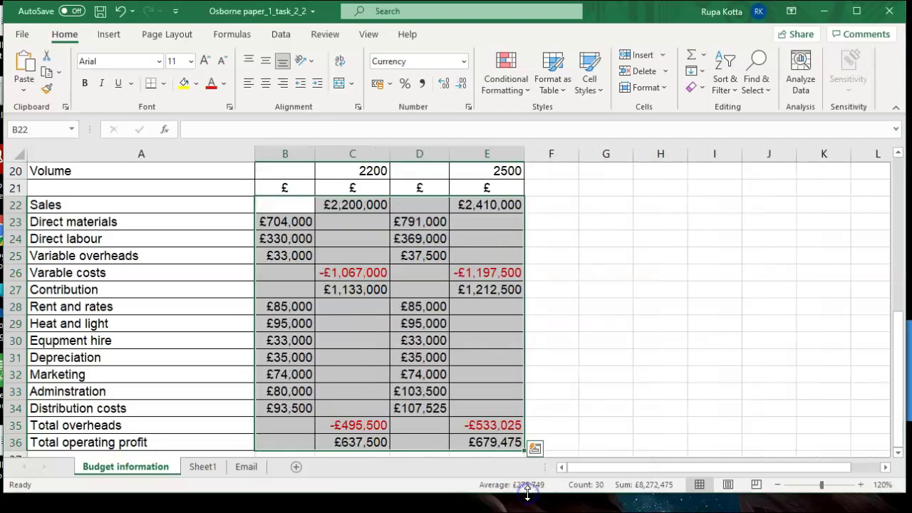
click(593, 380)
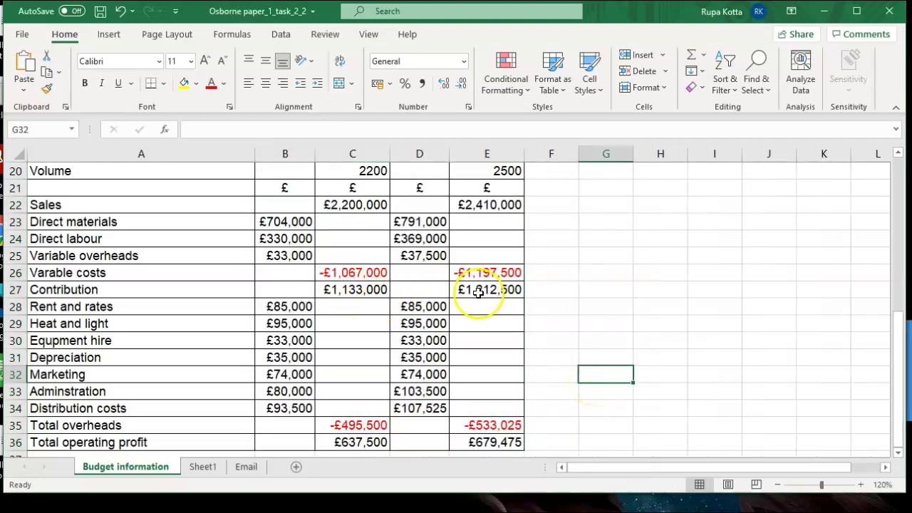
- Spell-check the whole Budget information sheet, correcting Equpment to Equipment in A12 and Adminstration to Administration in A15
click(204, 469)
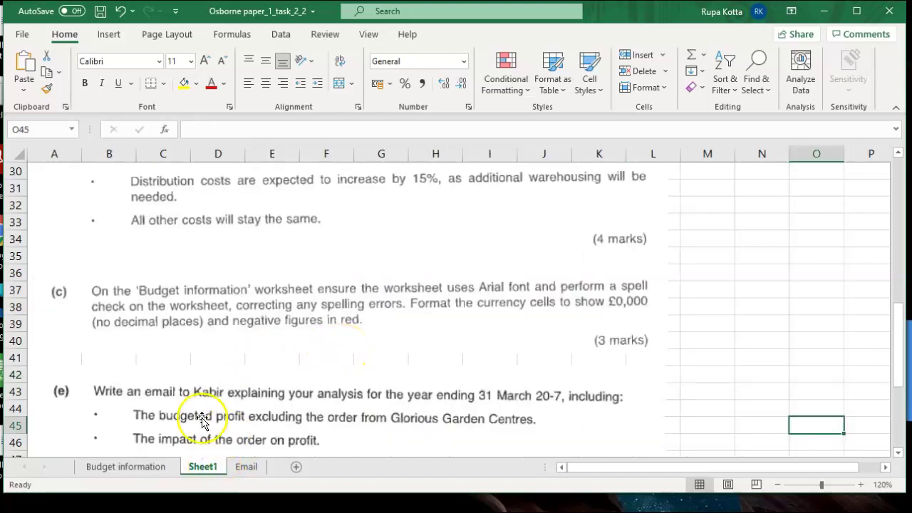
click(155, 466)
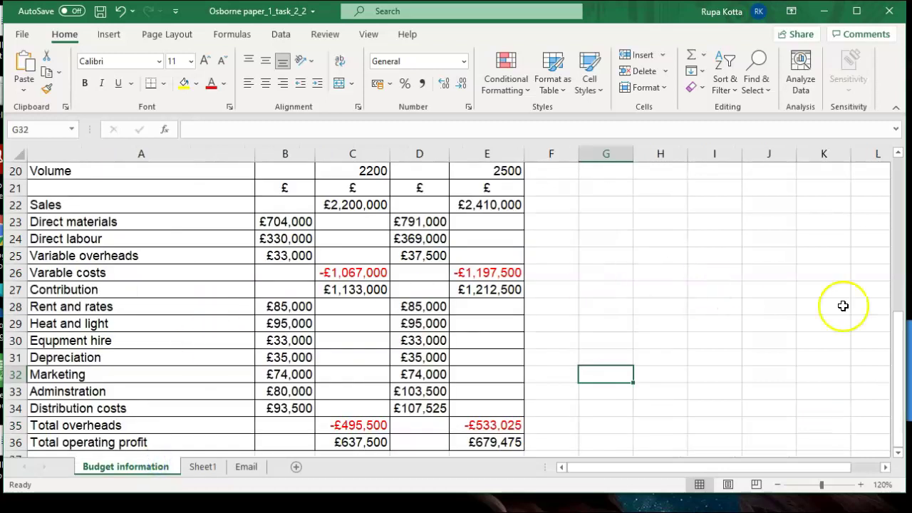
drag(898, 342, 413, 185)
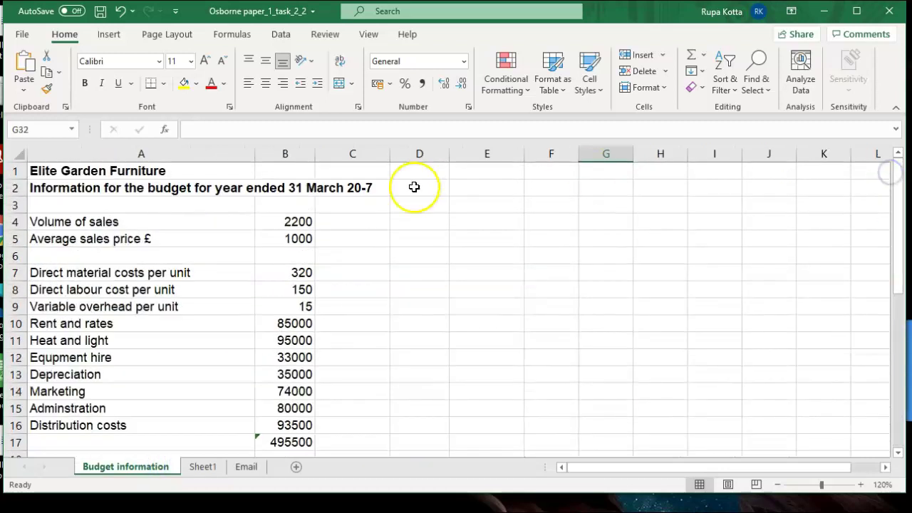
click(21, 153)
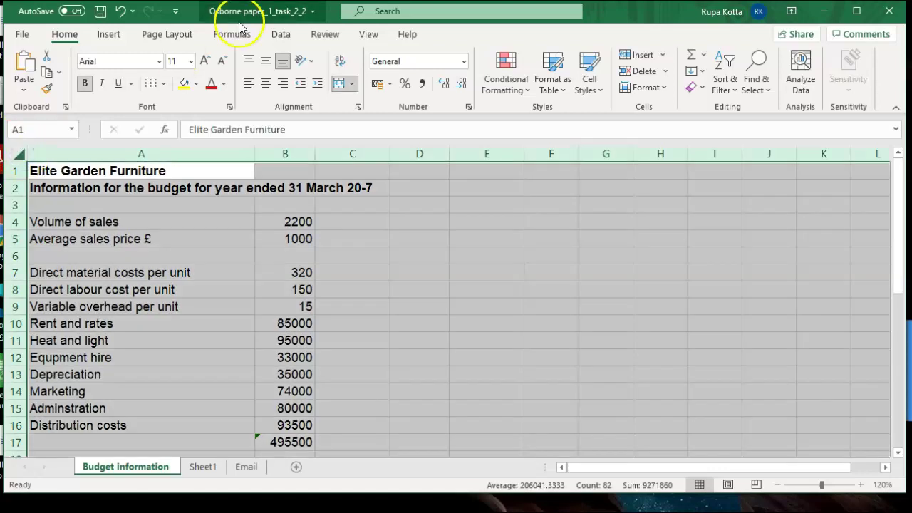
click(322, 34)
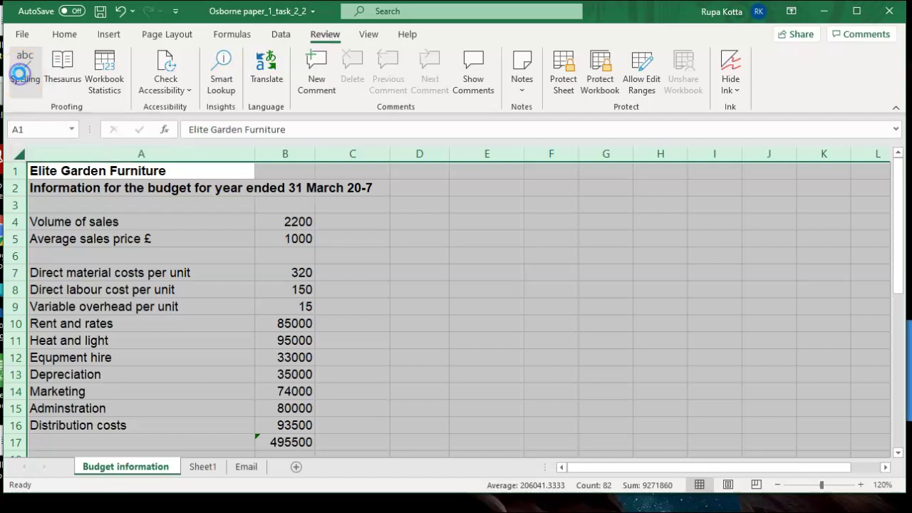
click(22, 75)
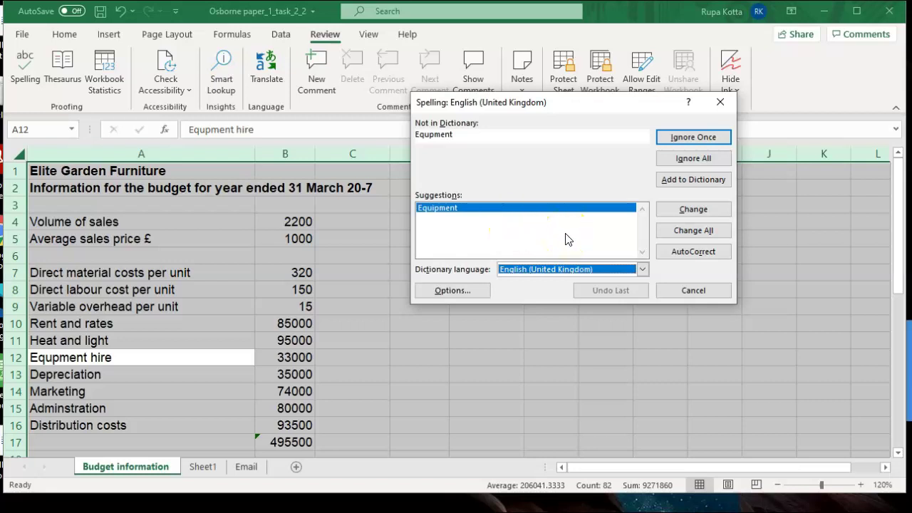
click(672, 214)
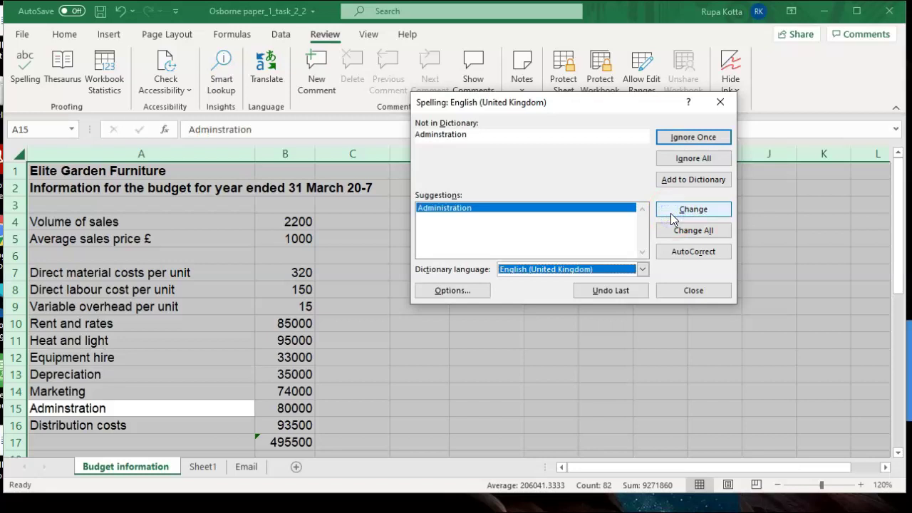
click(670, 213)
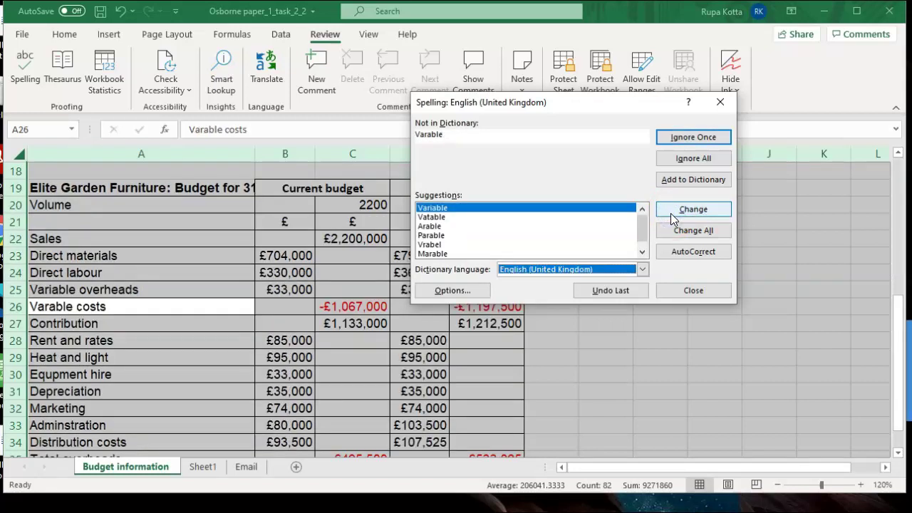
- Finish the spell check by correcting the budget table labels to Variable in A26, Equipment in A30 and Administration in A33
click(670, 213)
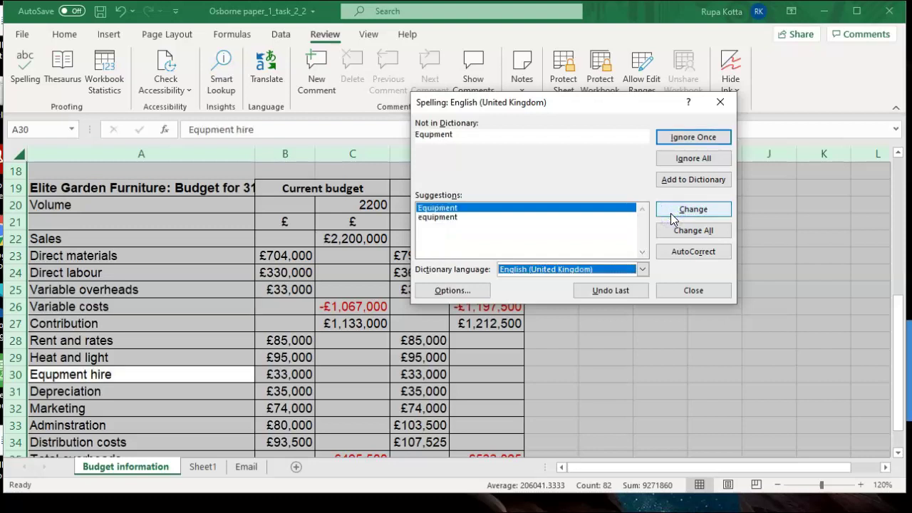
click(671, 213)
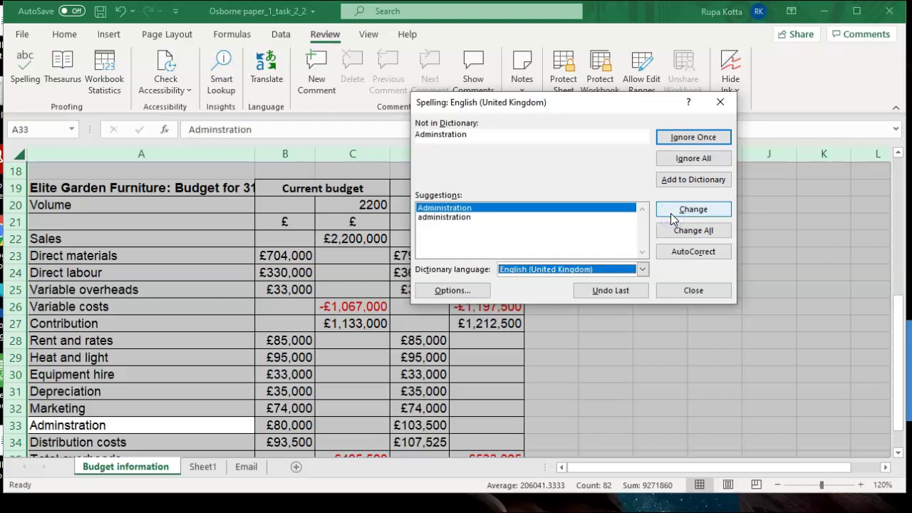
click(671, 213)
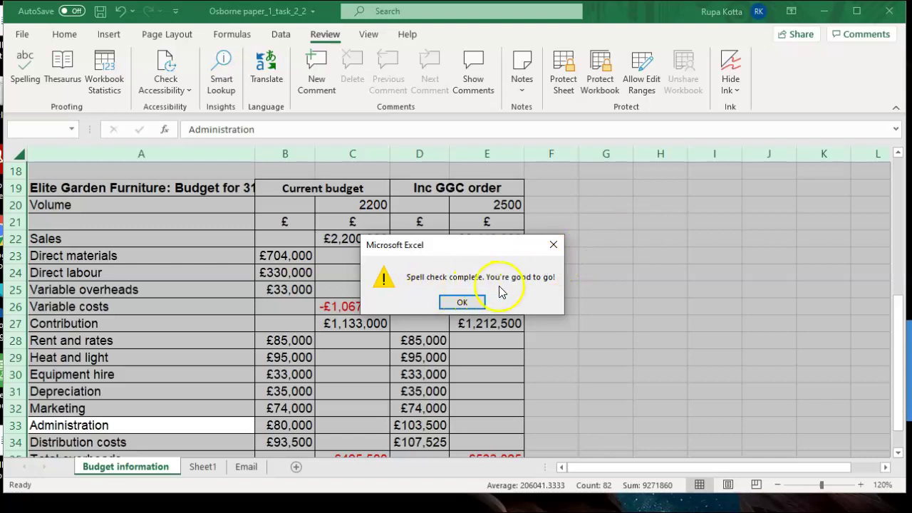
click(462, 304)
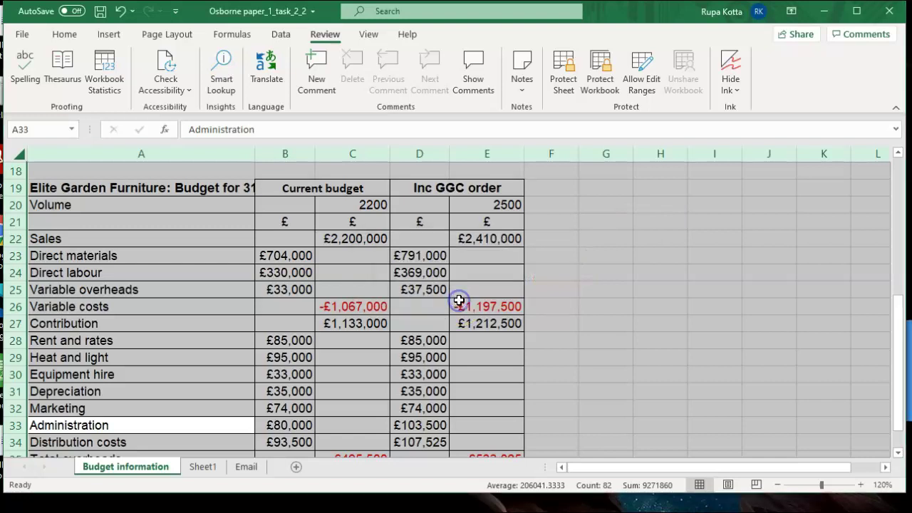
click(633, 305)
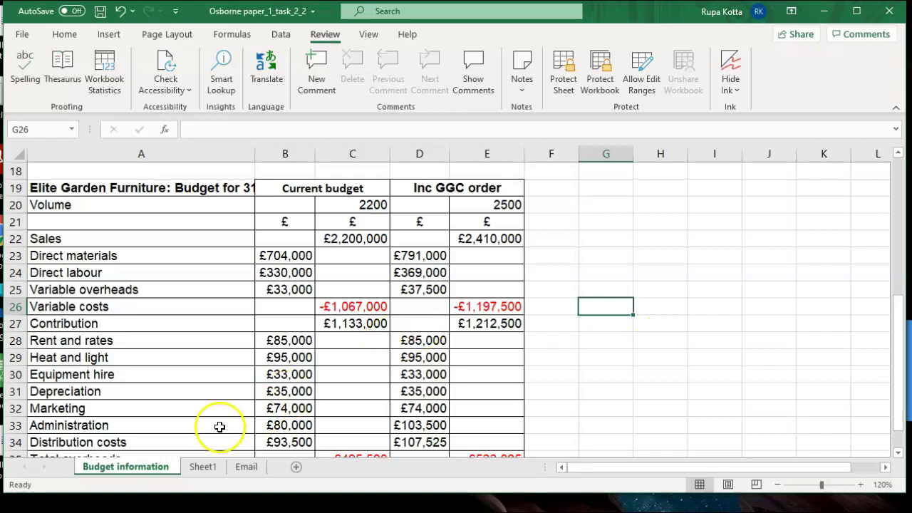
- Read part (e) of the brief on Sheet1 for the points the email must cover and the final file requirements
click(204, 467)
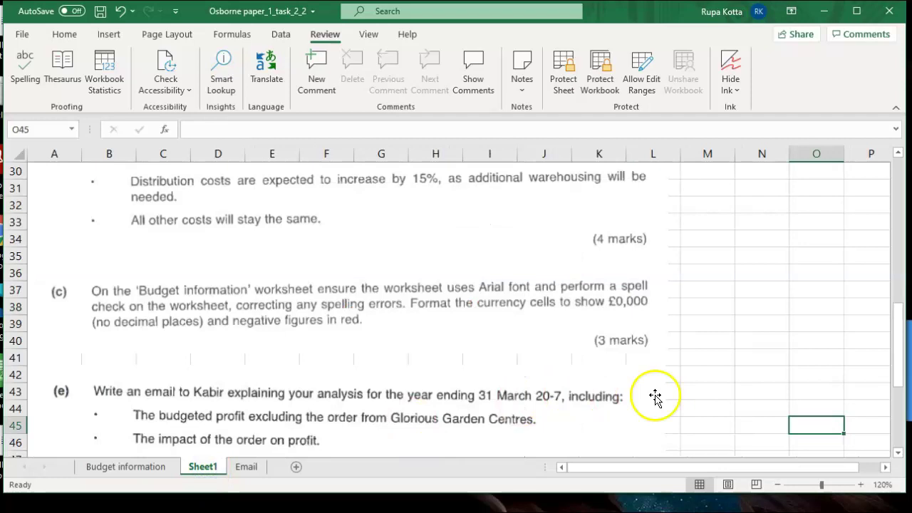
click(898, 453)
click(897, 453)
click(898, 453)
click(897, 453)
click(897, 453)
click(897, 454)
click(897, 454)
click(897, 454)
click(897, 454)
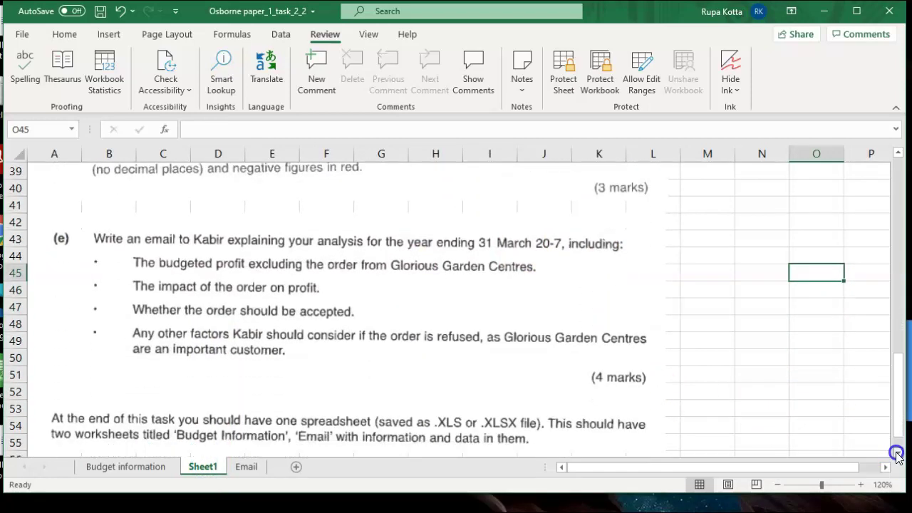
click(897, 453)
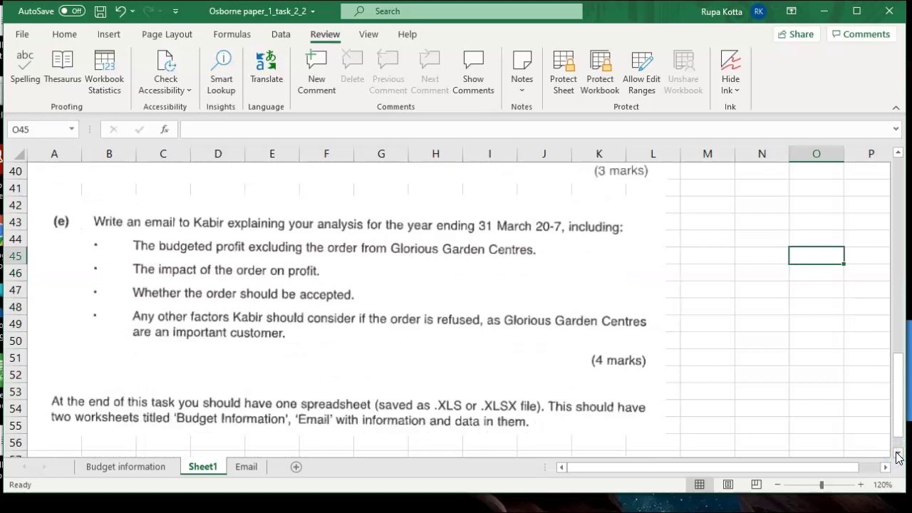